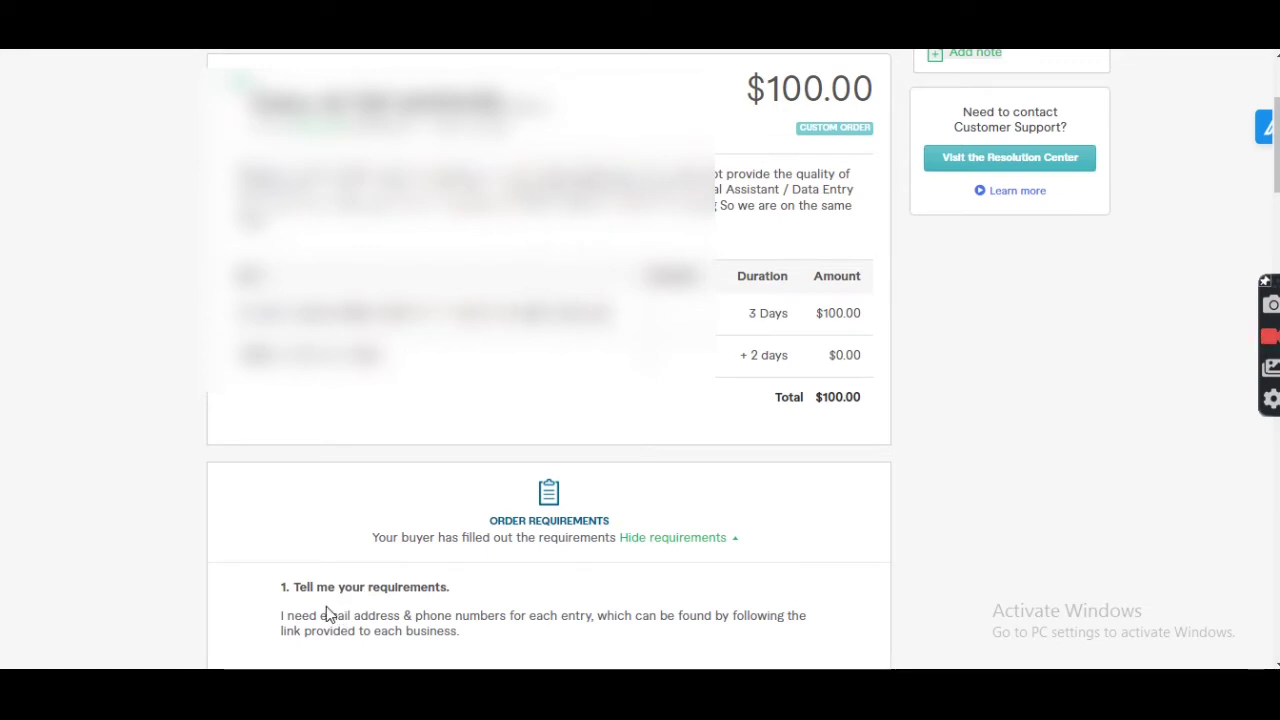
# Step: Review the buyer's order requirements and the attached fiverr.xlsx file on the order page
pyautogui.scroll(-1, 320, 562)
pyautogui.scroll(-1, 320, 560)
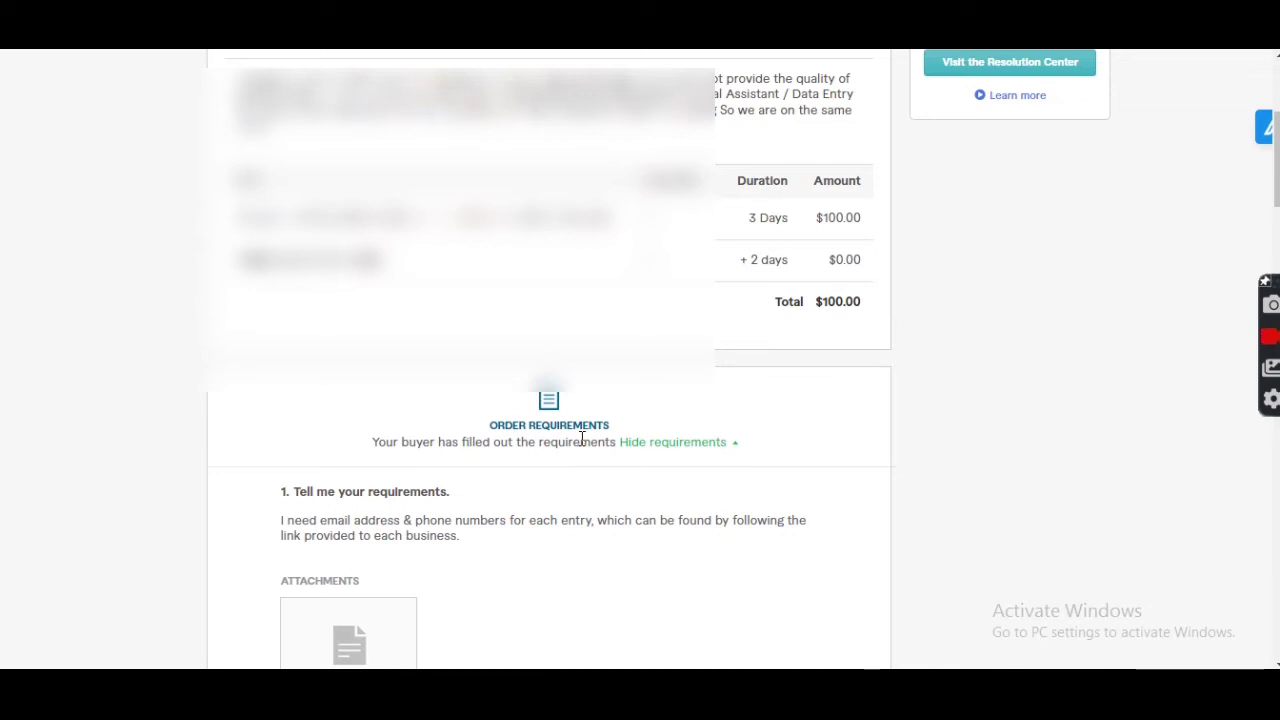
pyautogui.scroll(-2, 400, 510)
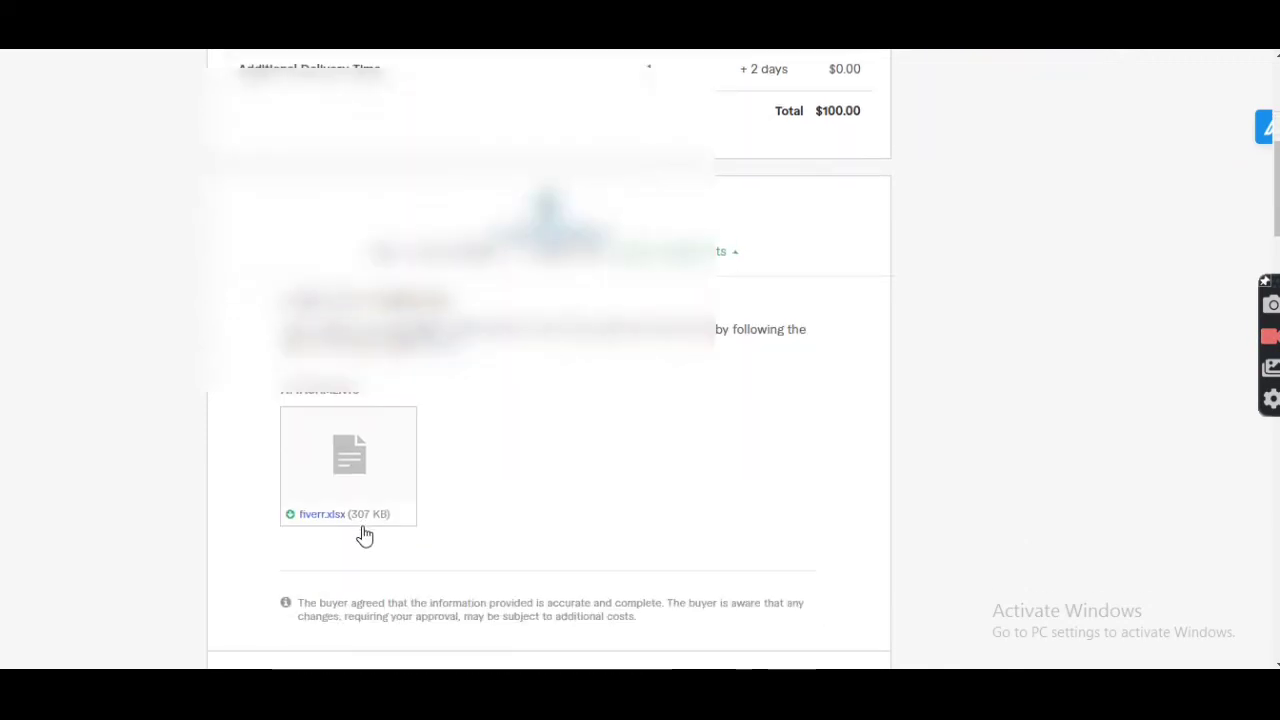
pyautogui.scroll(3, 363, 517)
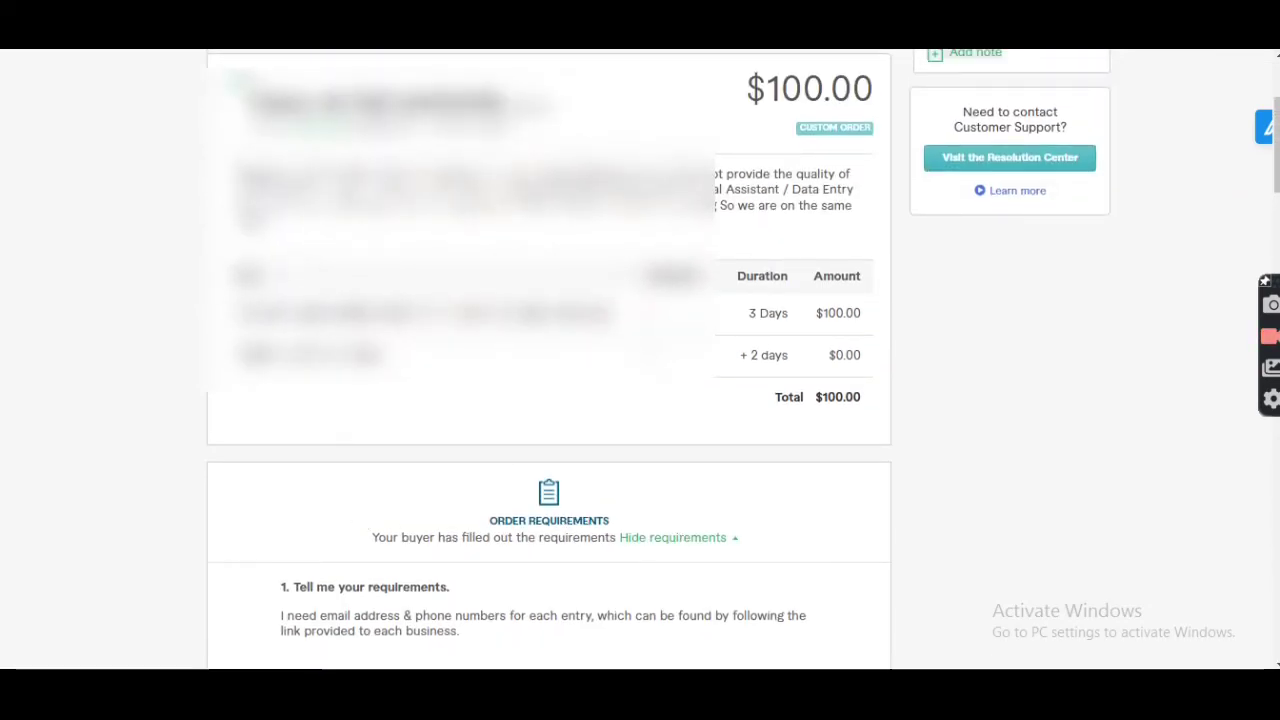
# Step: Switch to the fiverr spreadsheet in Google Sheets and inspect the email and phone cells of the Cambridge Associates row
pyautogui.hotkey('ctrl', 'Tab')
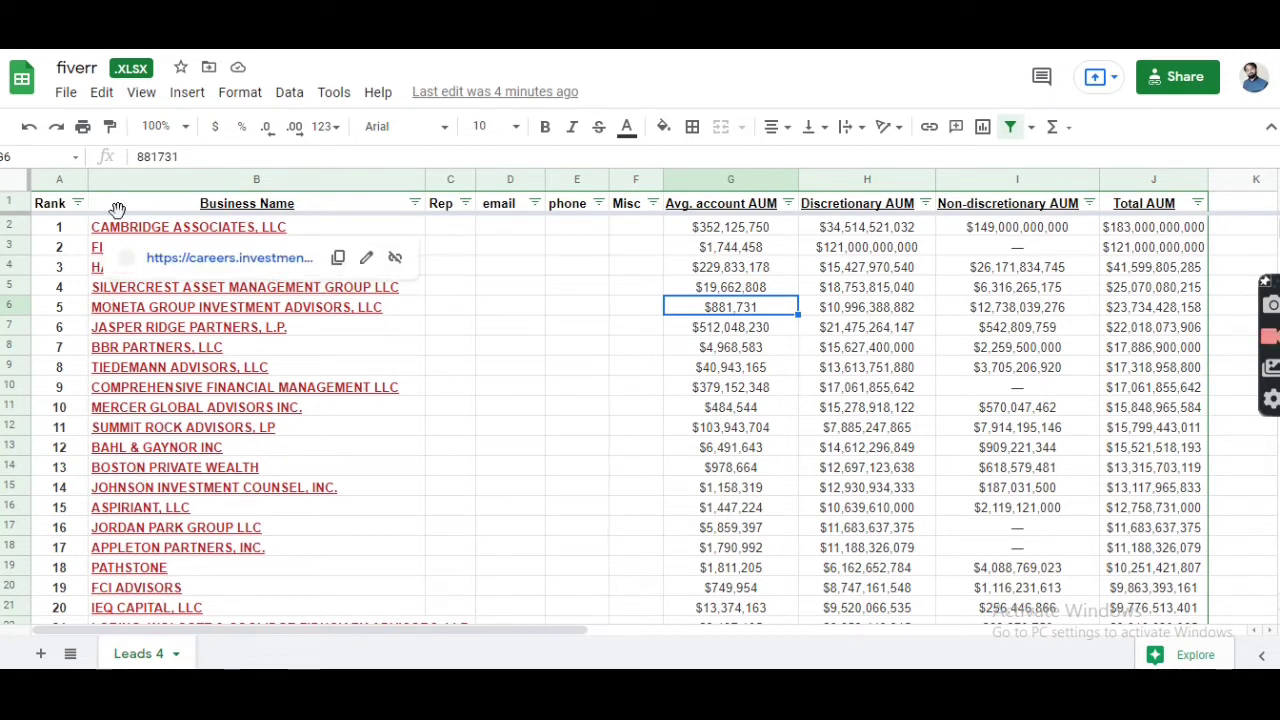
pyautogui.click(543, 329)
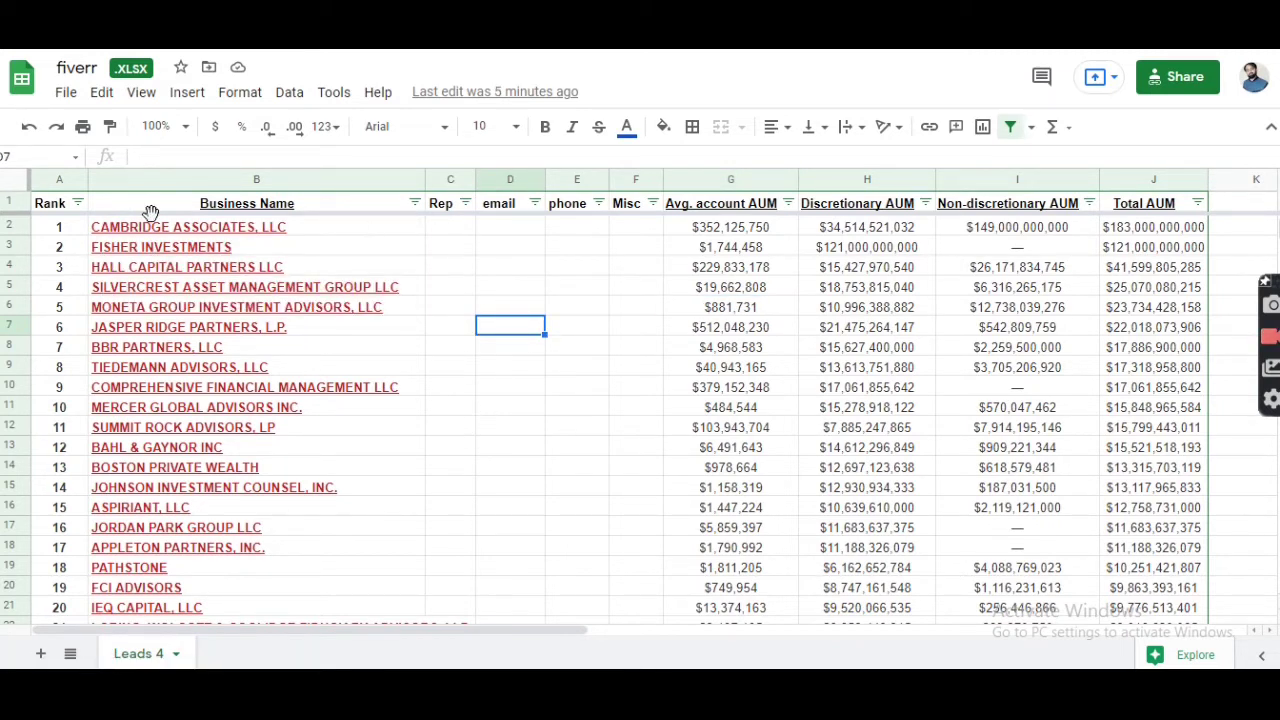
pyautogui.moveTo(170, 235)
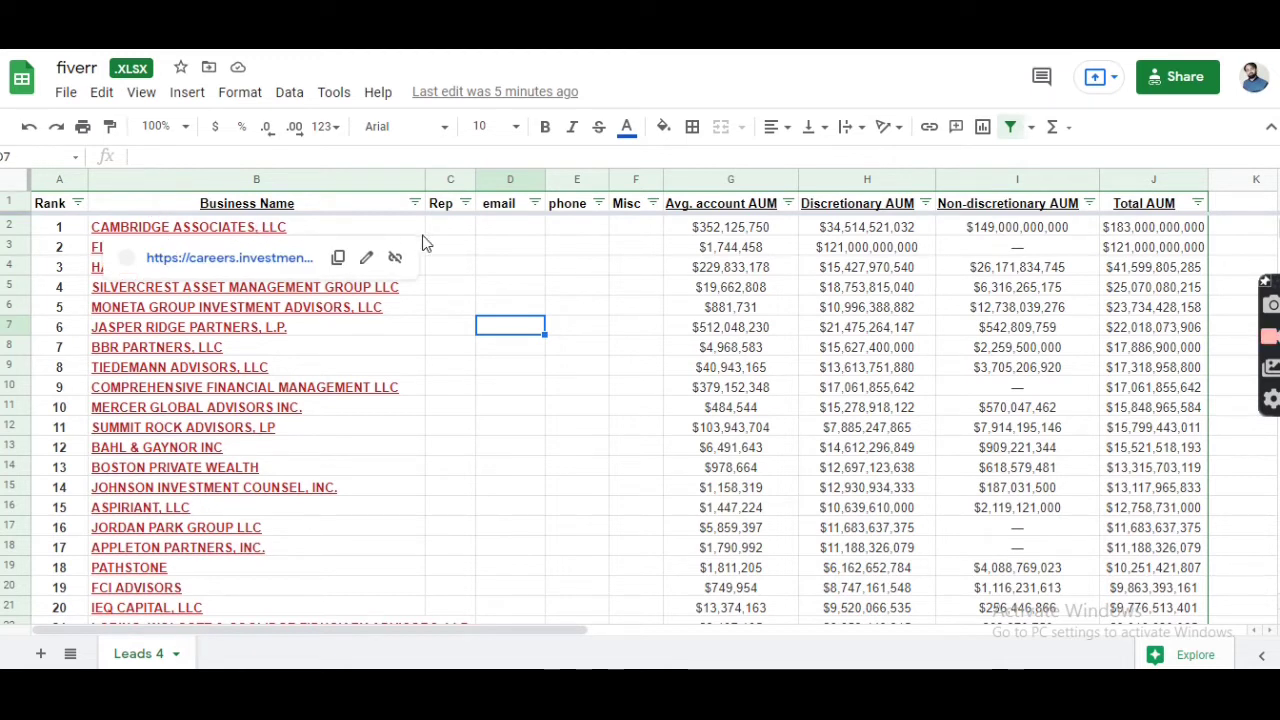
pyautogui.click(484, 226)
pyautogui.click(565, 228)
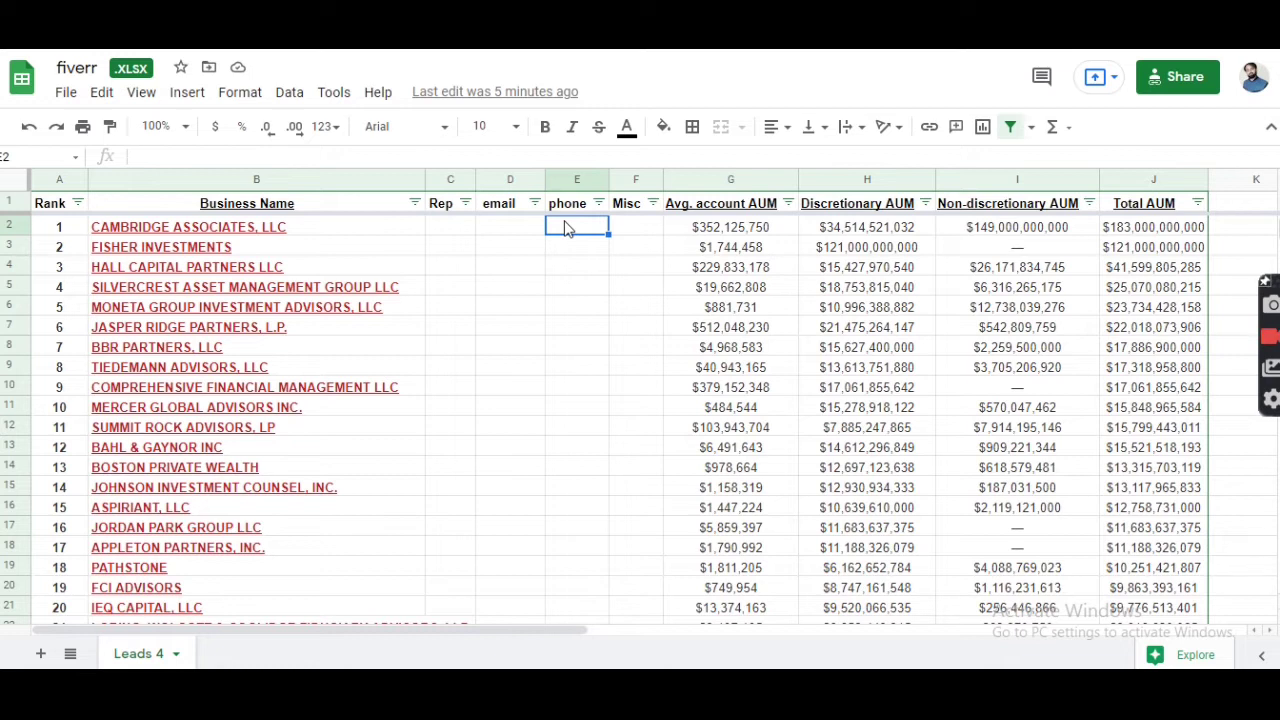
# Step: Open the Adviser Center profile linked from the Cambridge Associates, LLC business name in row 2
pyautogui.press('Left')
pyautogui.press('Left')
pyautogui.press('Left')
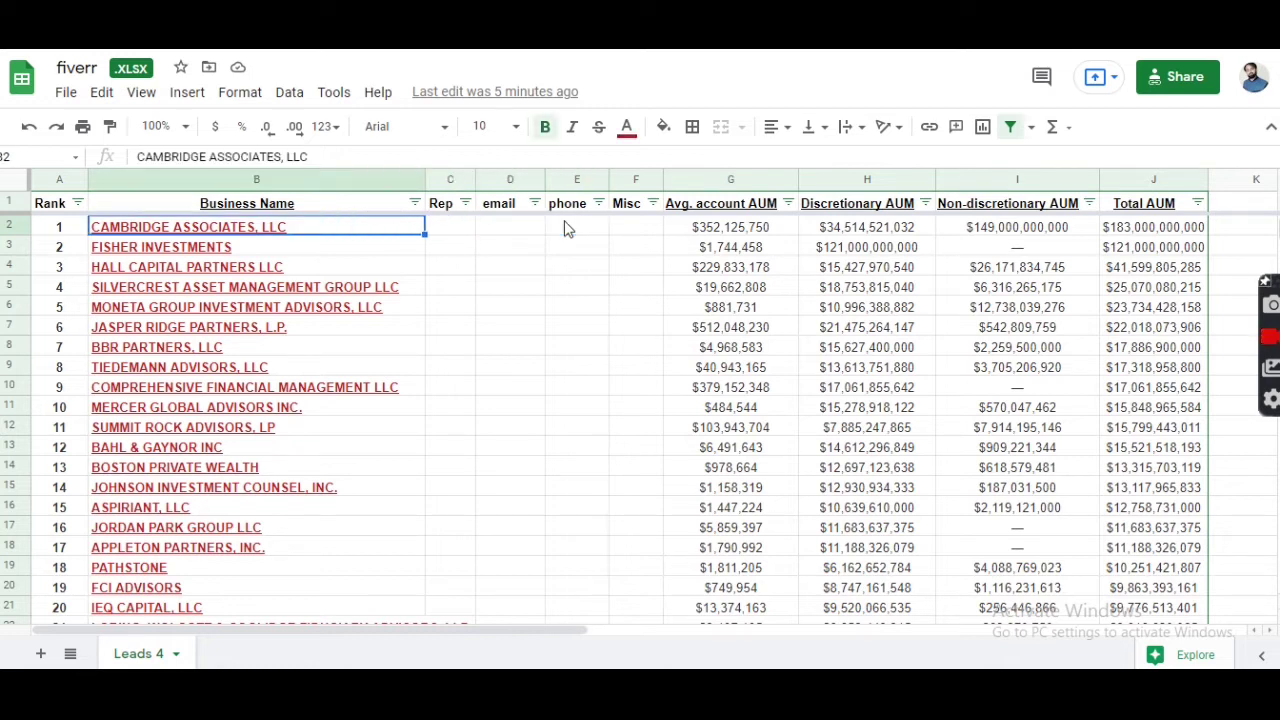
pyautogui.moveTo(186, 226)
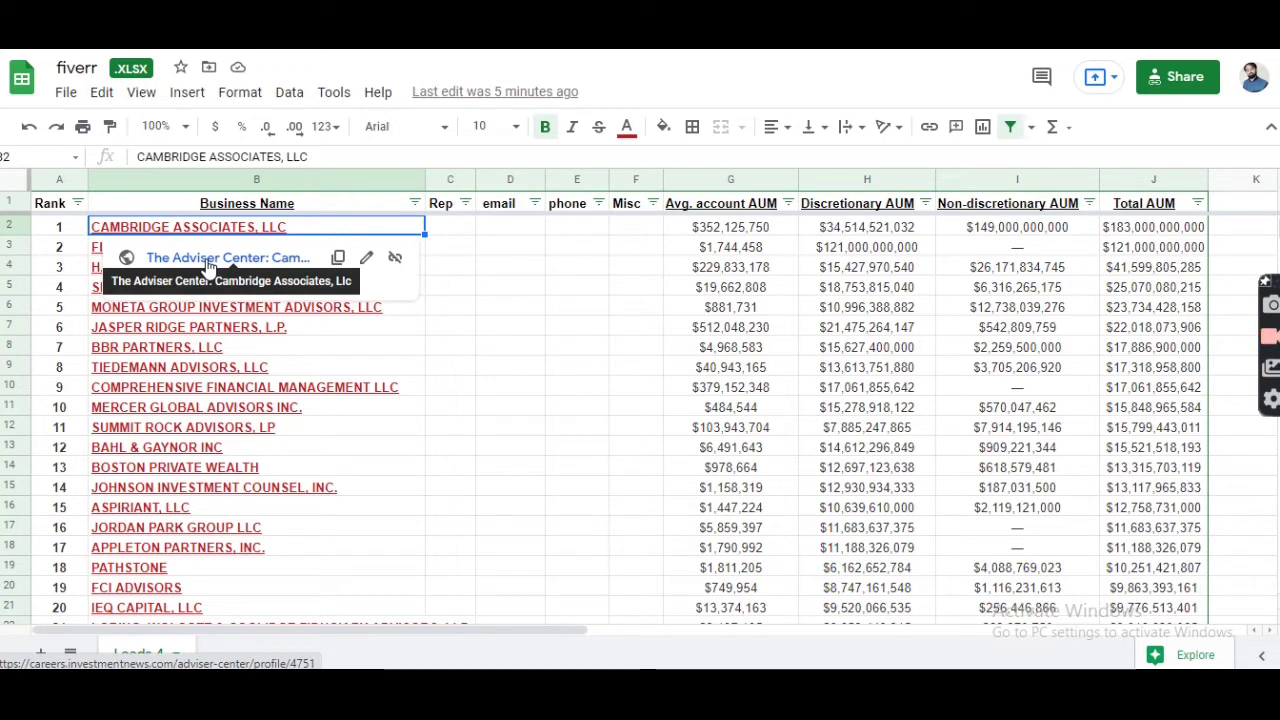
pyautogui.click(208, 260)
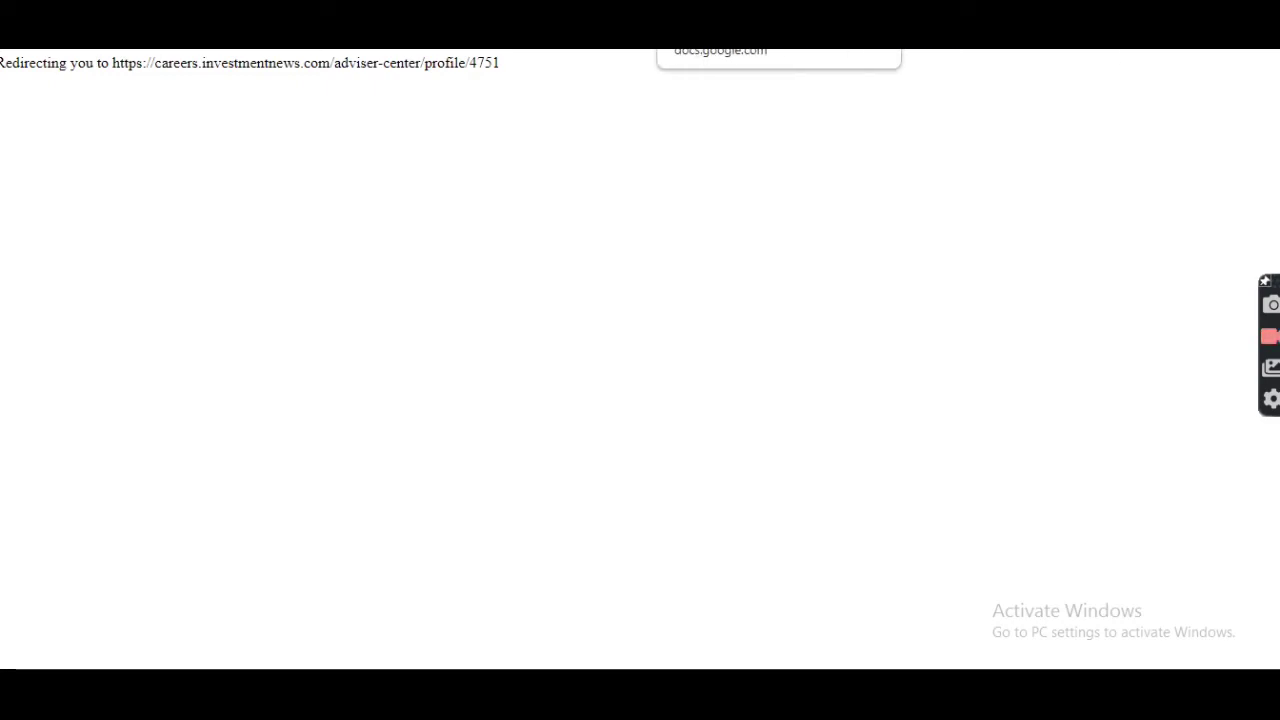
# Step: Return to the fiverr spreadsheet and open the Adviser Center profile linked from the Fisher Investments name
pyautogui.click(760, 30)
pyautogui.hotkey('ctrl', 'Tab')
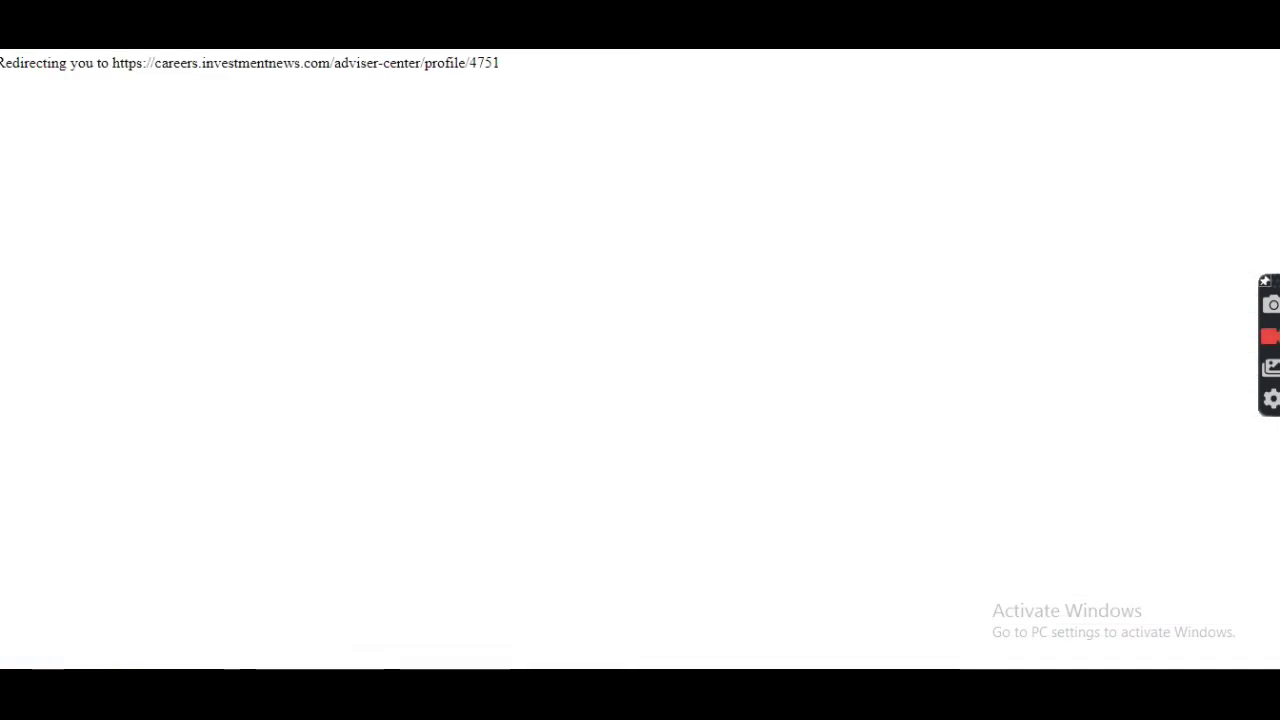
pyautogui.hotkey('ctrl', 'Tab')
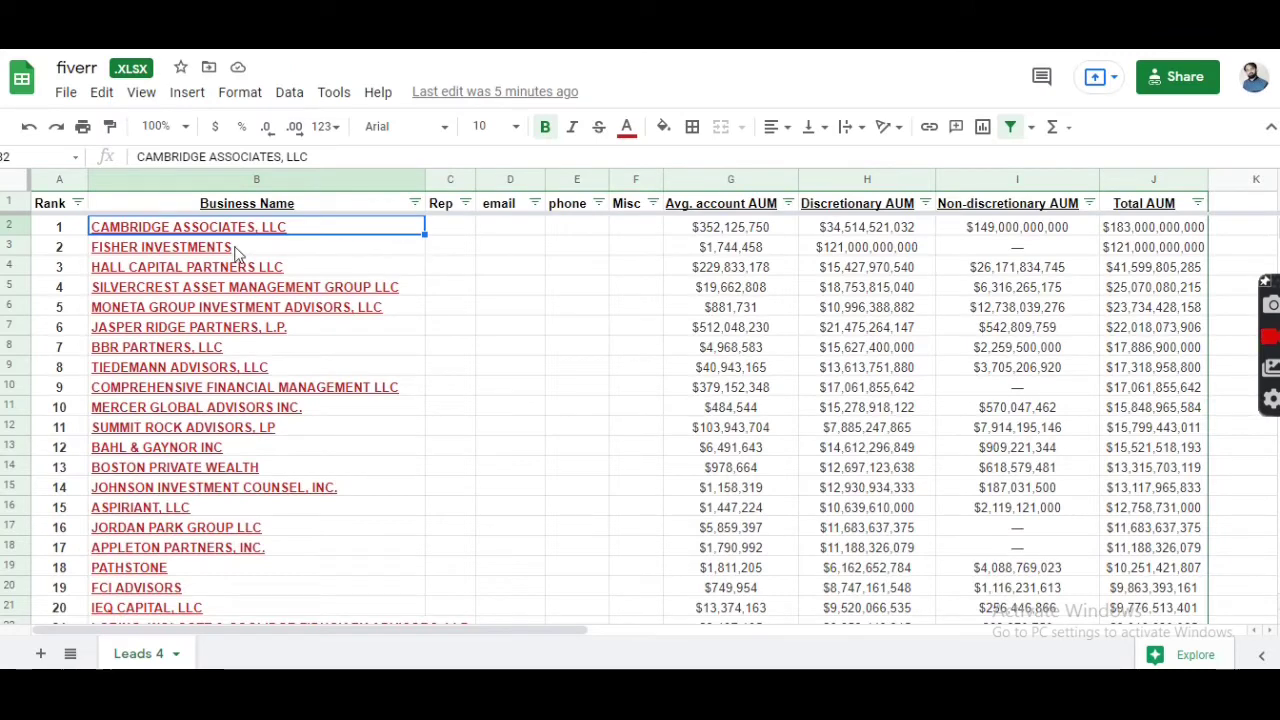
pyautogui.moveTo(210, 258)
pyautogui.click(229, 277)
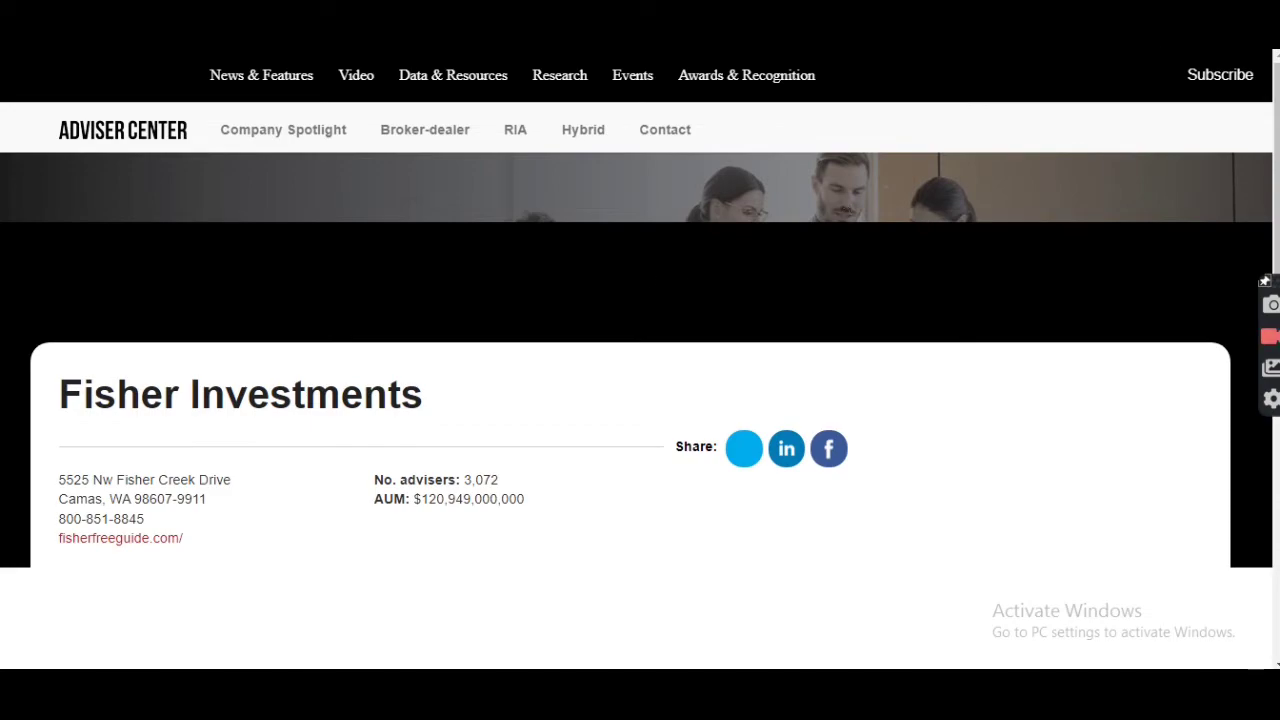
pyautogui.hotkey('ctrl', 'w')
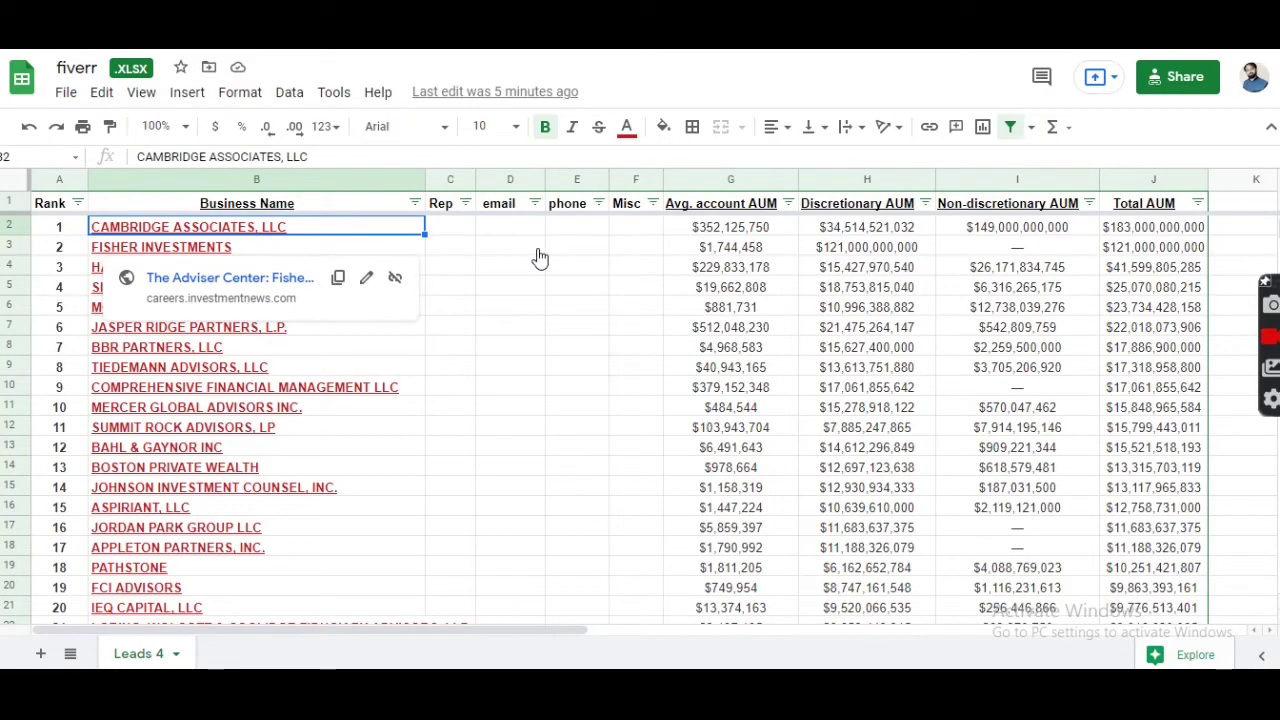
pyautogui.click(483, 268)
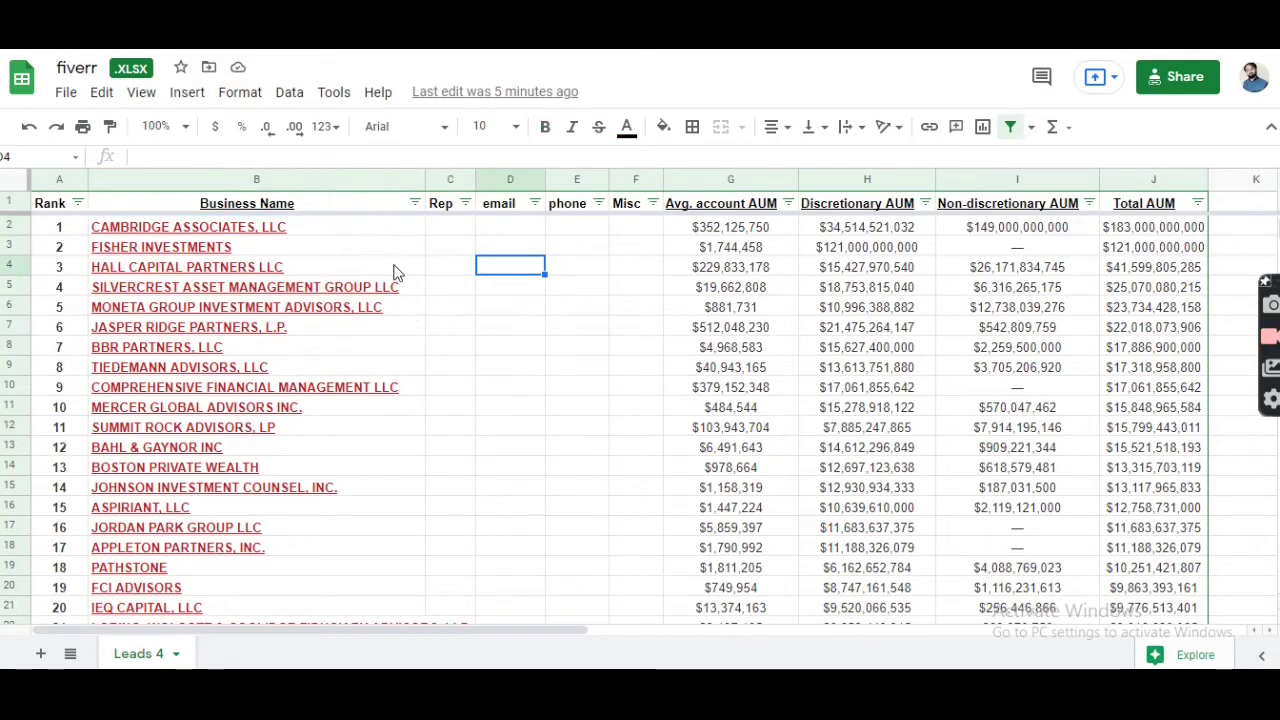
pyautogui.click(337, 252)
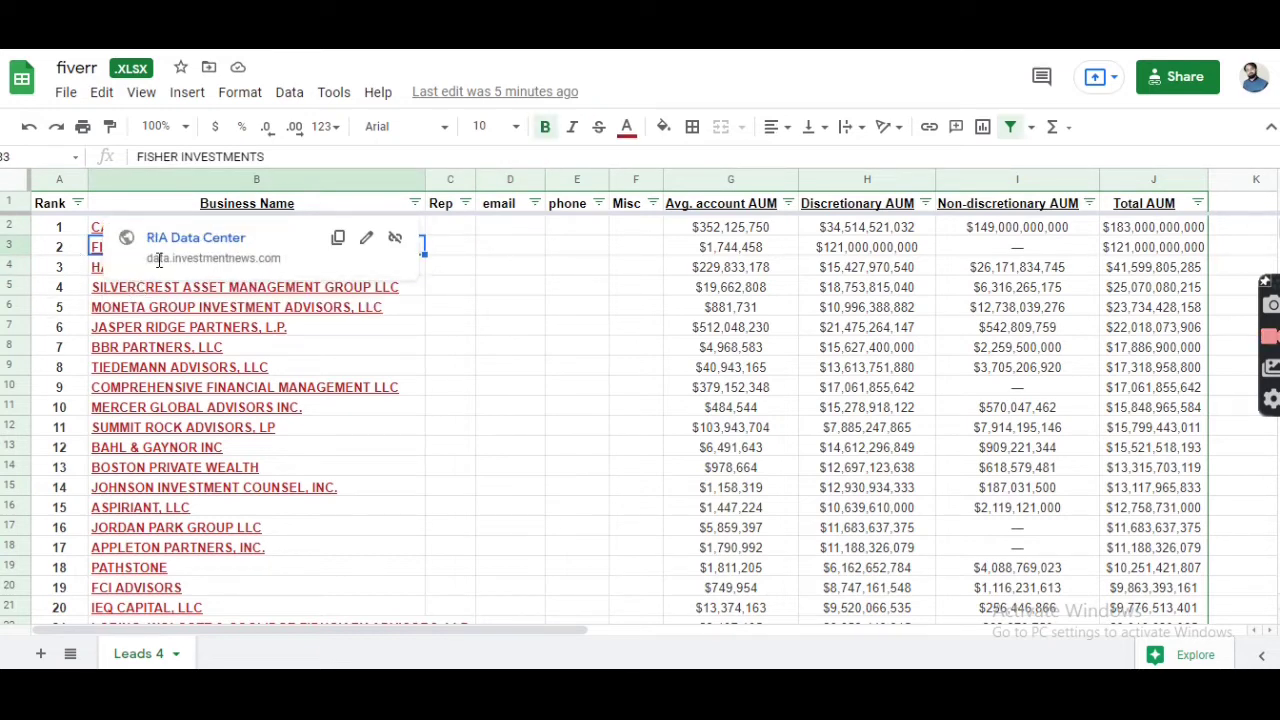
pyautogui.click(625, 252)
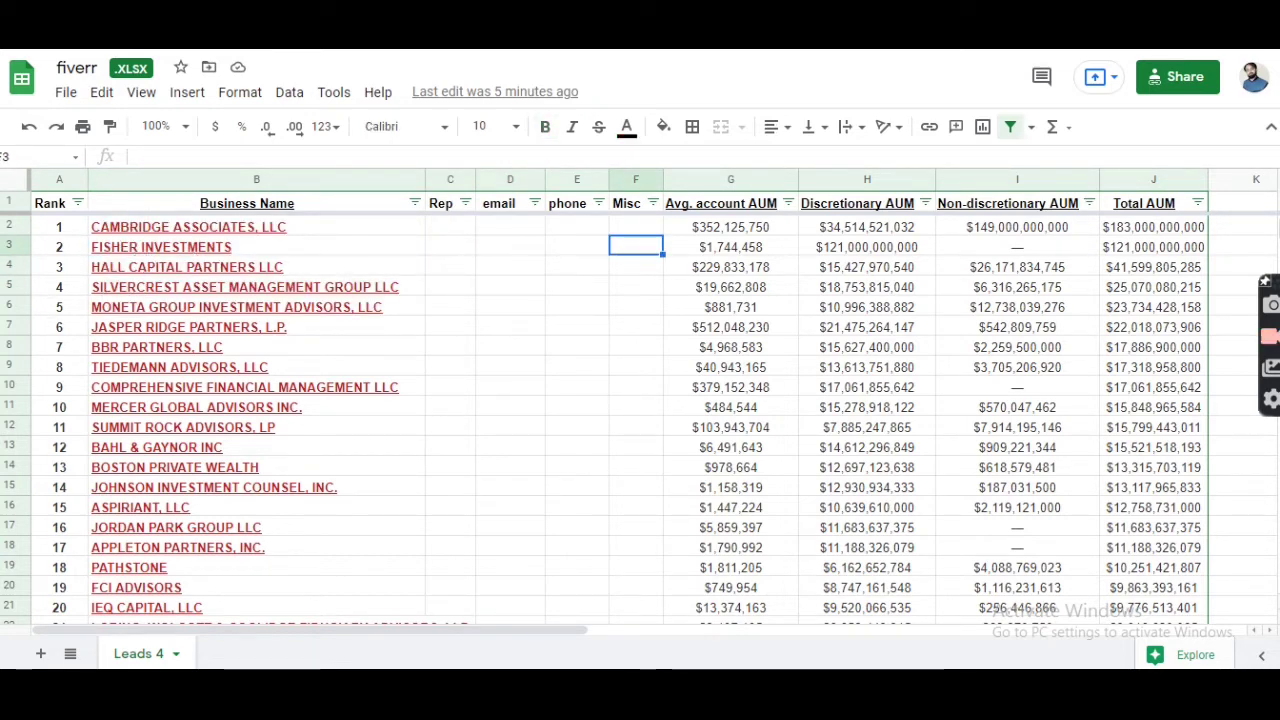
# Step: Copy the phone number from the Fisher Investments profile into the phone cell of its spreadsheet row
pyautogui.hotkey('ctrl', 'Tab')
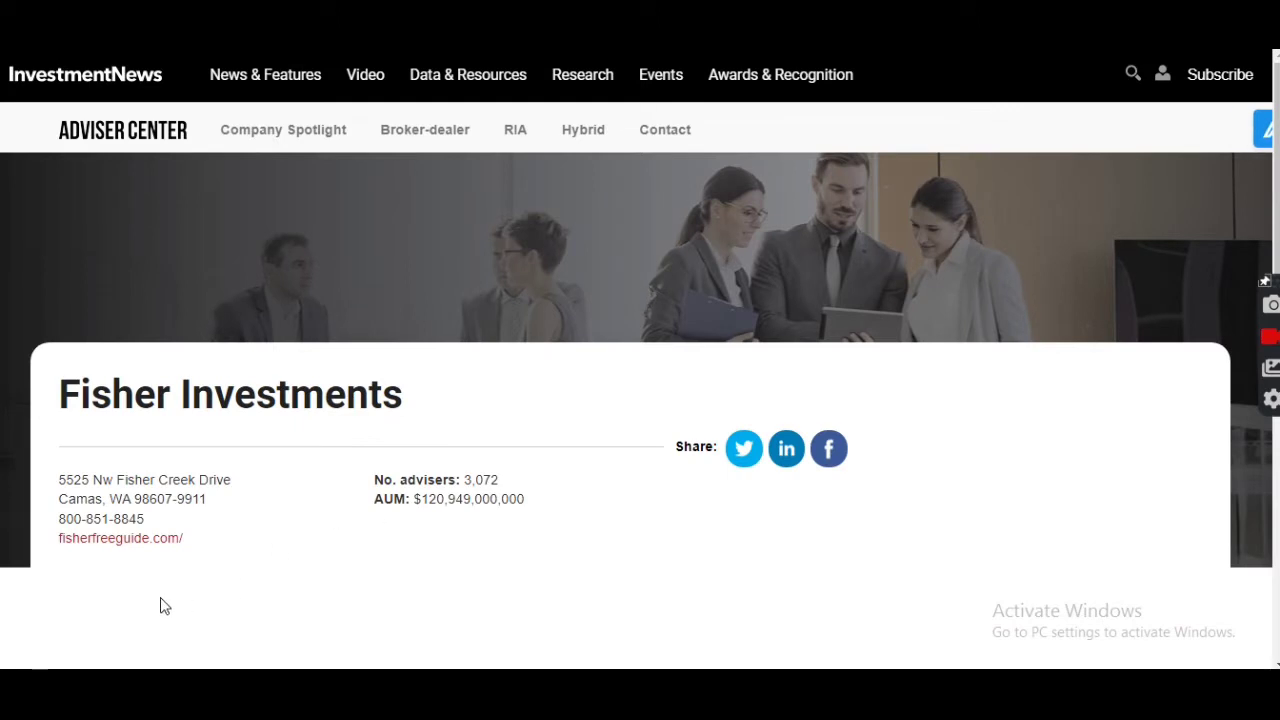
pyautogui.moveTo(145, 519); pyautogui.dragTo(58, 520)
pyautogui.hotkey('ctrl', 'c')
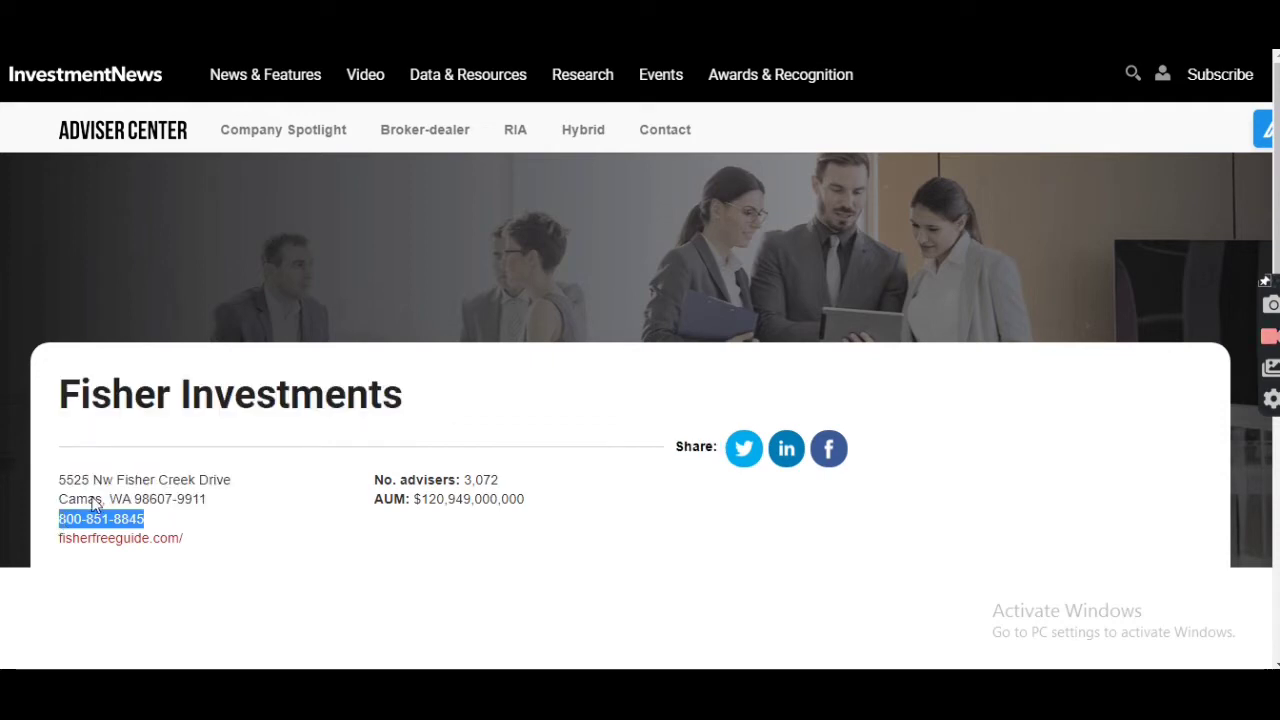
pyautogui.hotkey('ctrl', 'Tab')
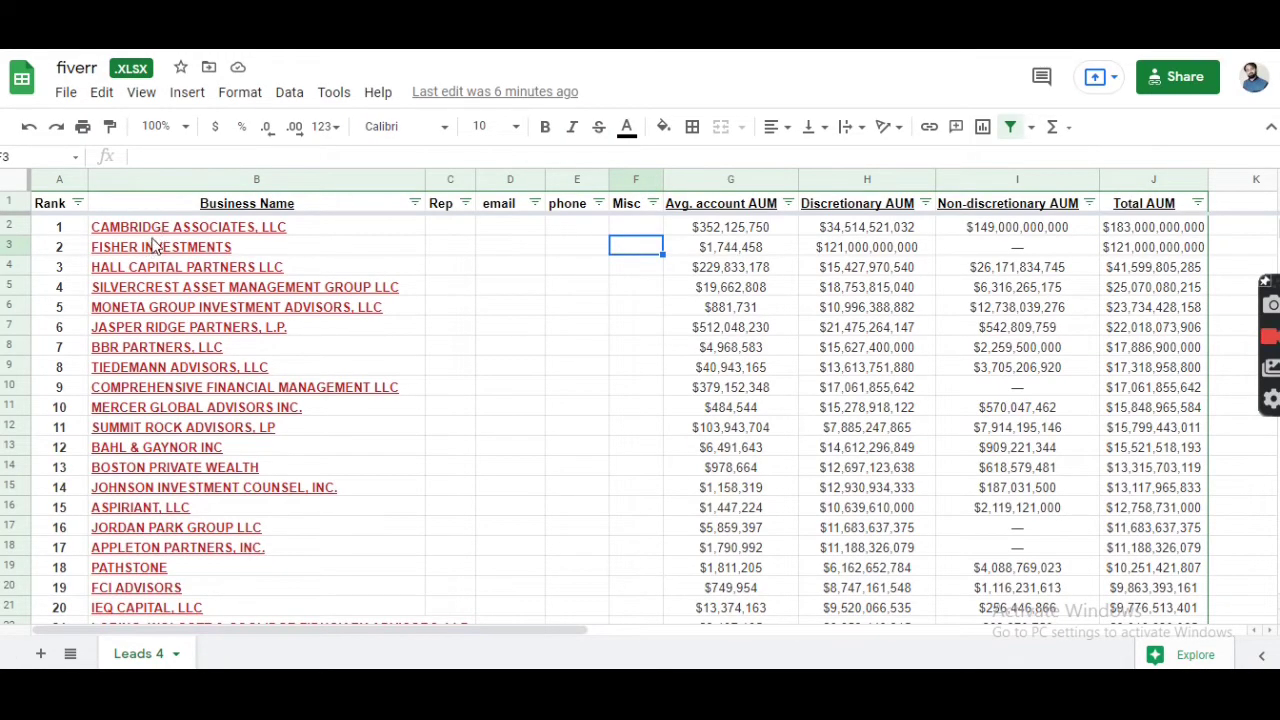
pyautogui.moveTo(152, 250)
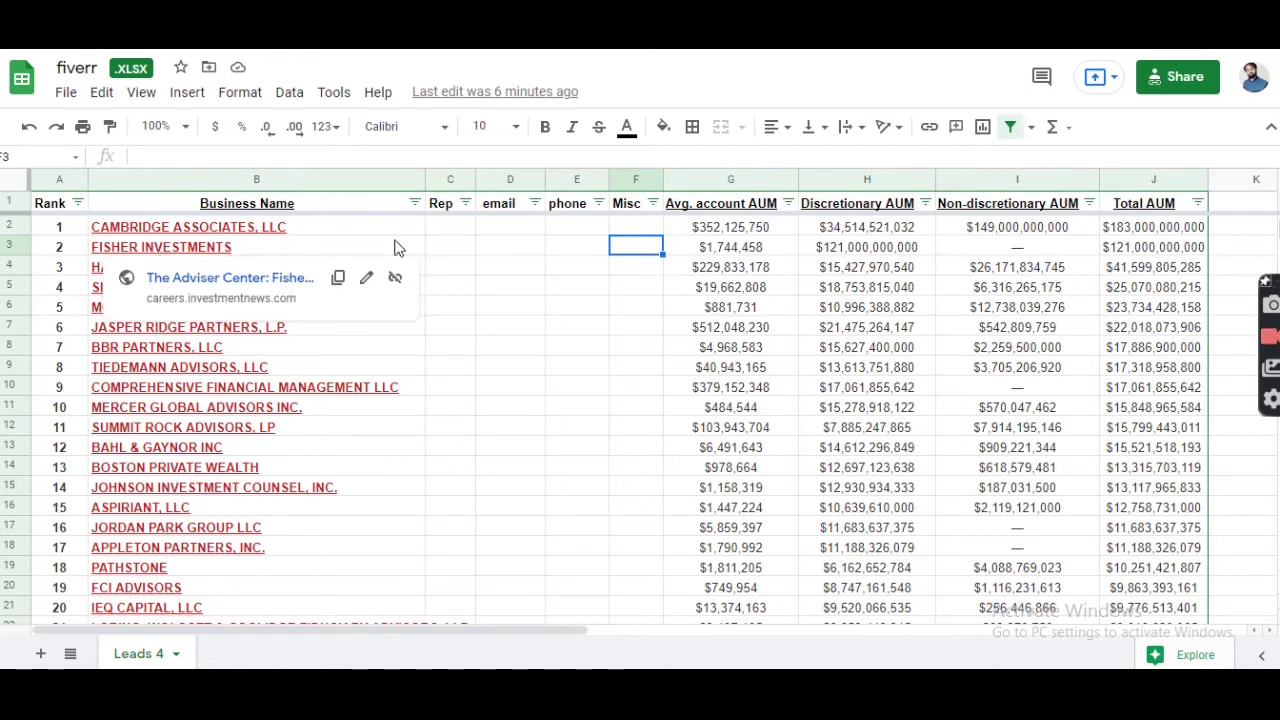
pyautogui.click(570, 248)
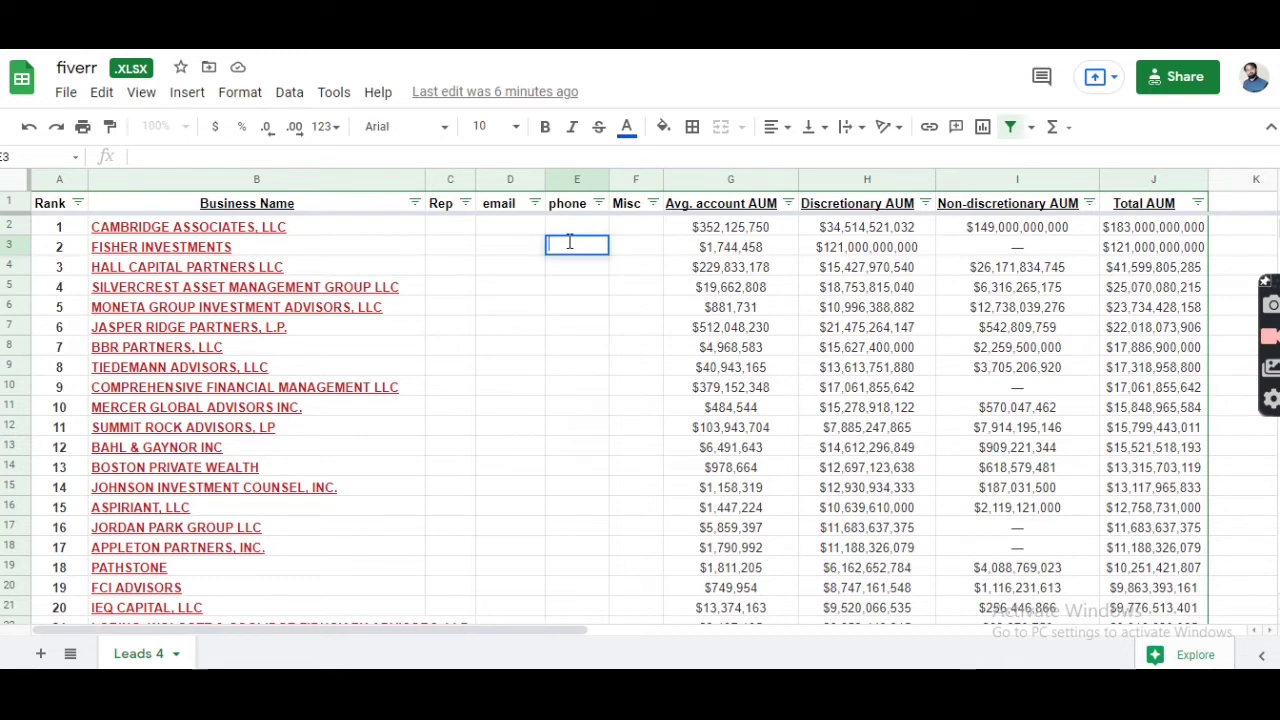
pyautogui.hotkey('ctrl', 'v')
pyautogui.click(575, 290)
# Step: Go back to the Fisher Investments profile and open its fisherfreeguide.com website link in a new tab
pyautogui.hotkey('alt', 'Tab')
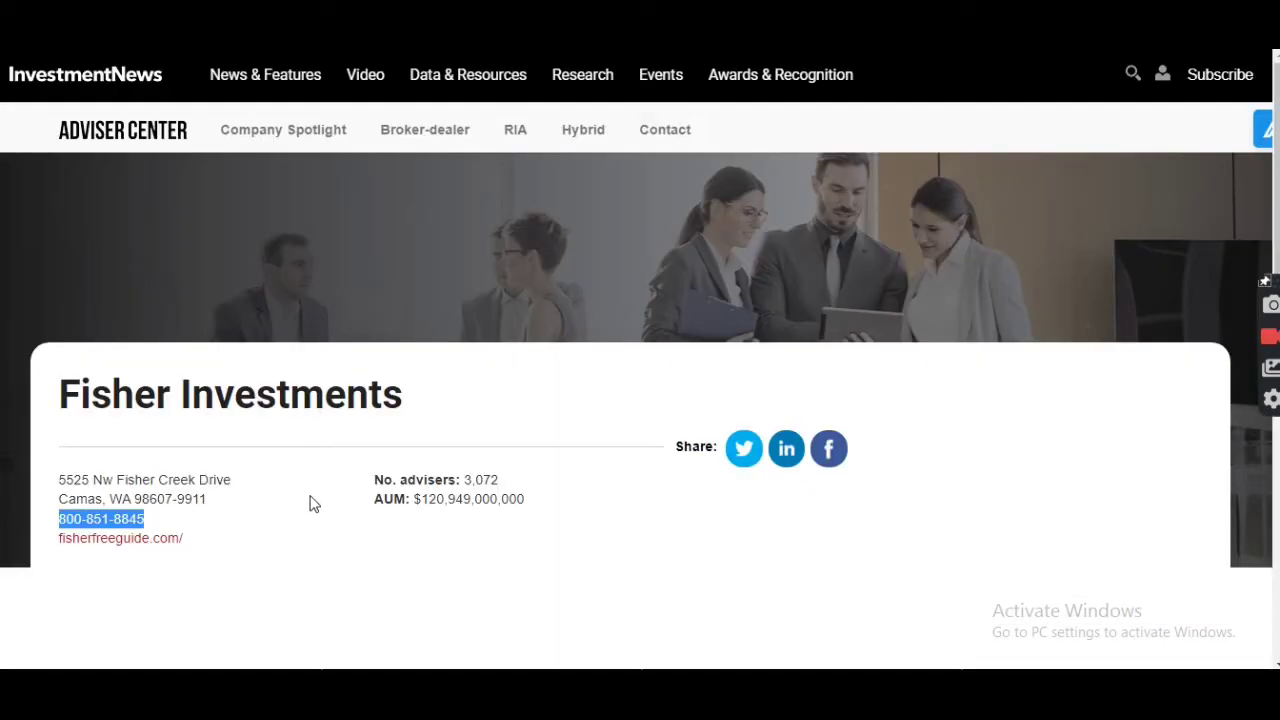
pyautogui.rightClick(136, 550)
pyautogui.click(187, 374)
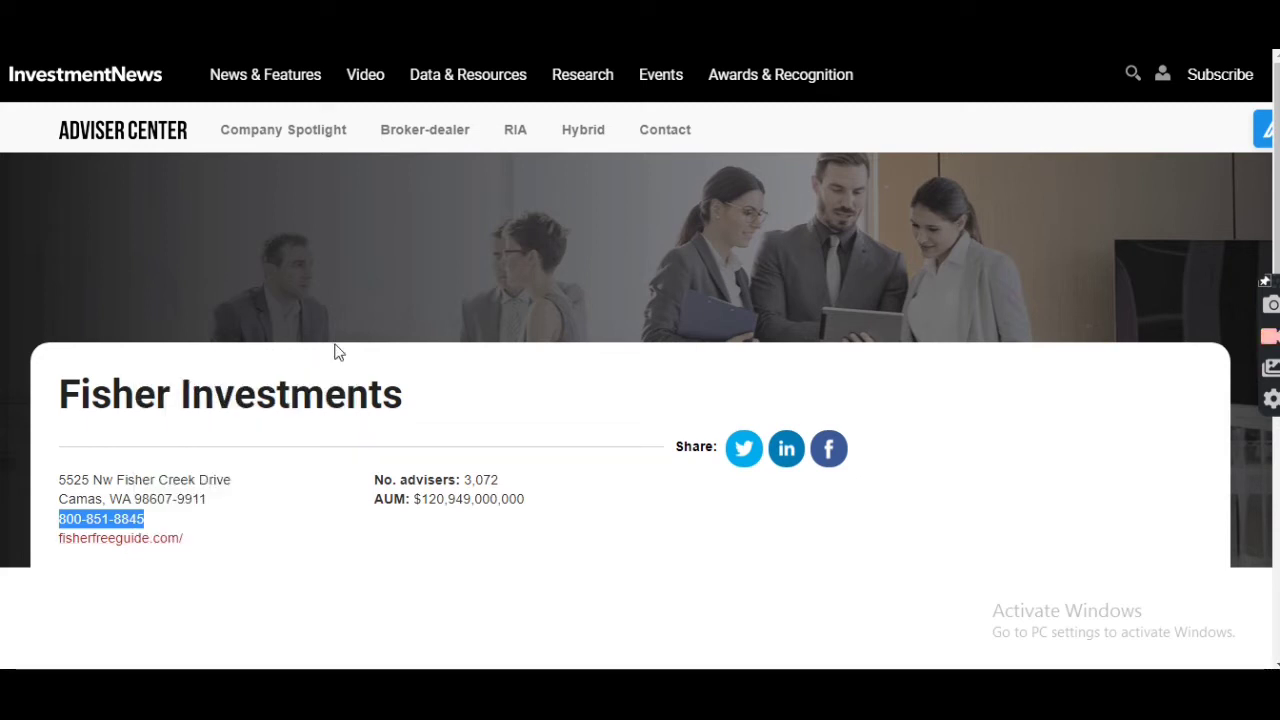
pyautogui.hotkey('ctrl', 'Tab')
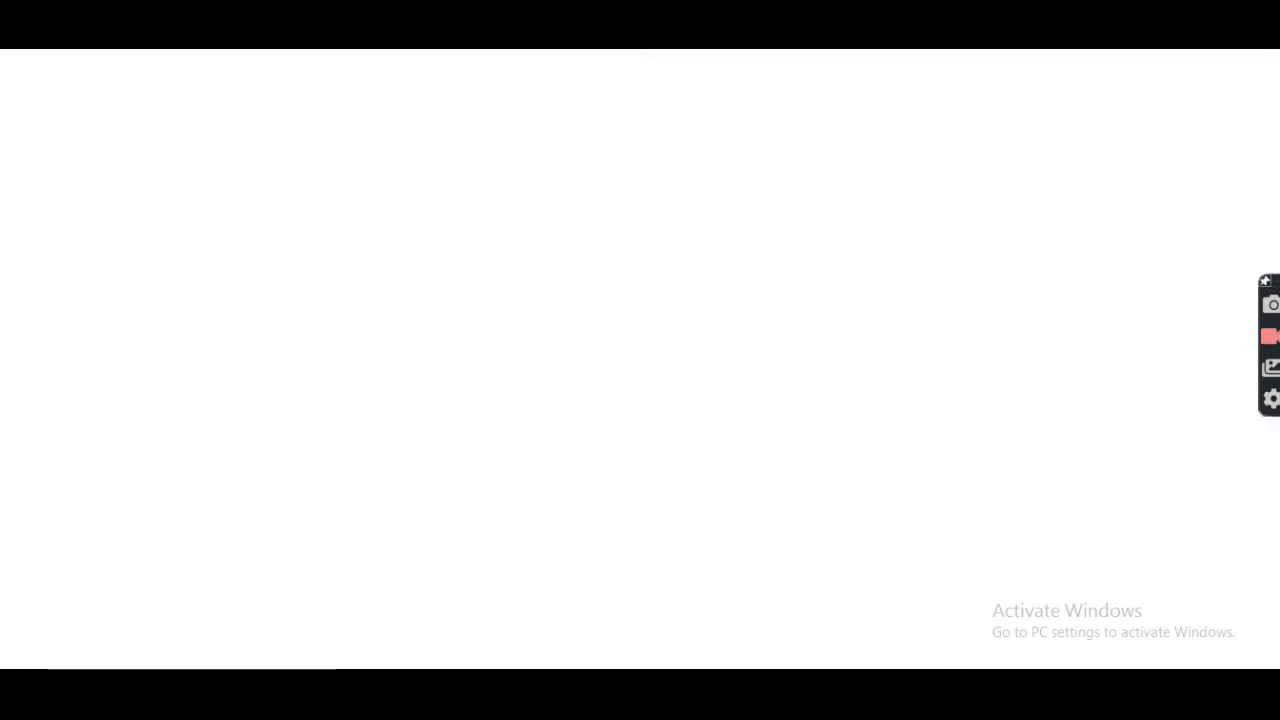
# Step: Copy the contact e-mail address from the Fisher Investments website footer into the email cell of its spreadsheet row
pyautogui.scroll(-7, 871, 431)
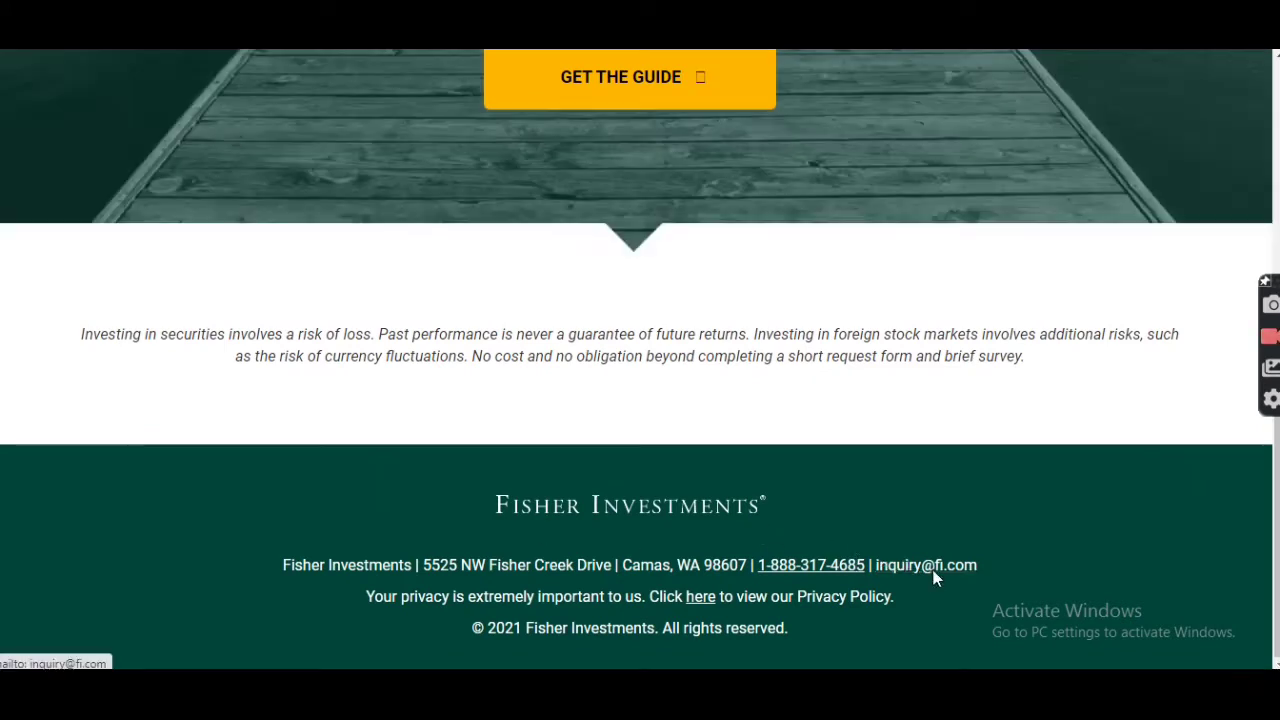
pyautogui.rightClick(932, 570)
pyautogui.click(983, 525)
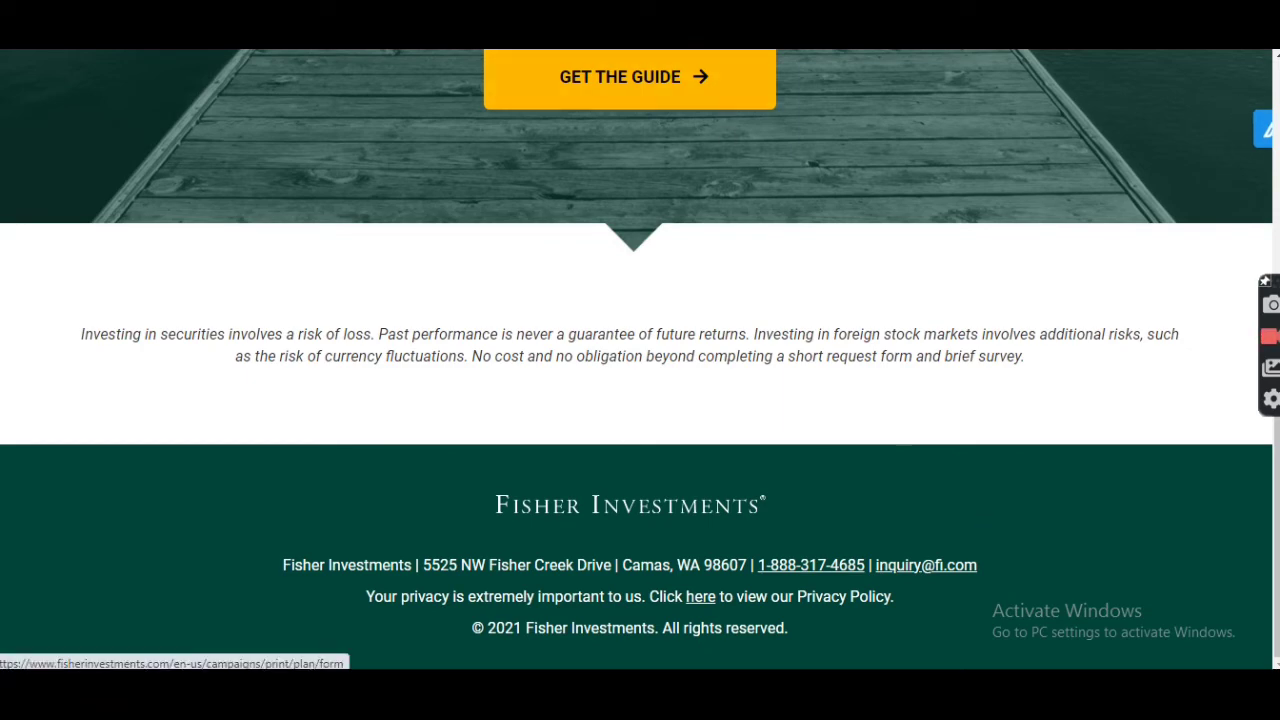
pyautogui.hotkey('ctrl', 'Tab')
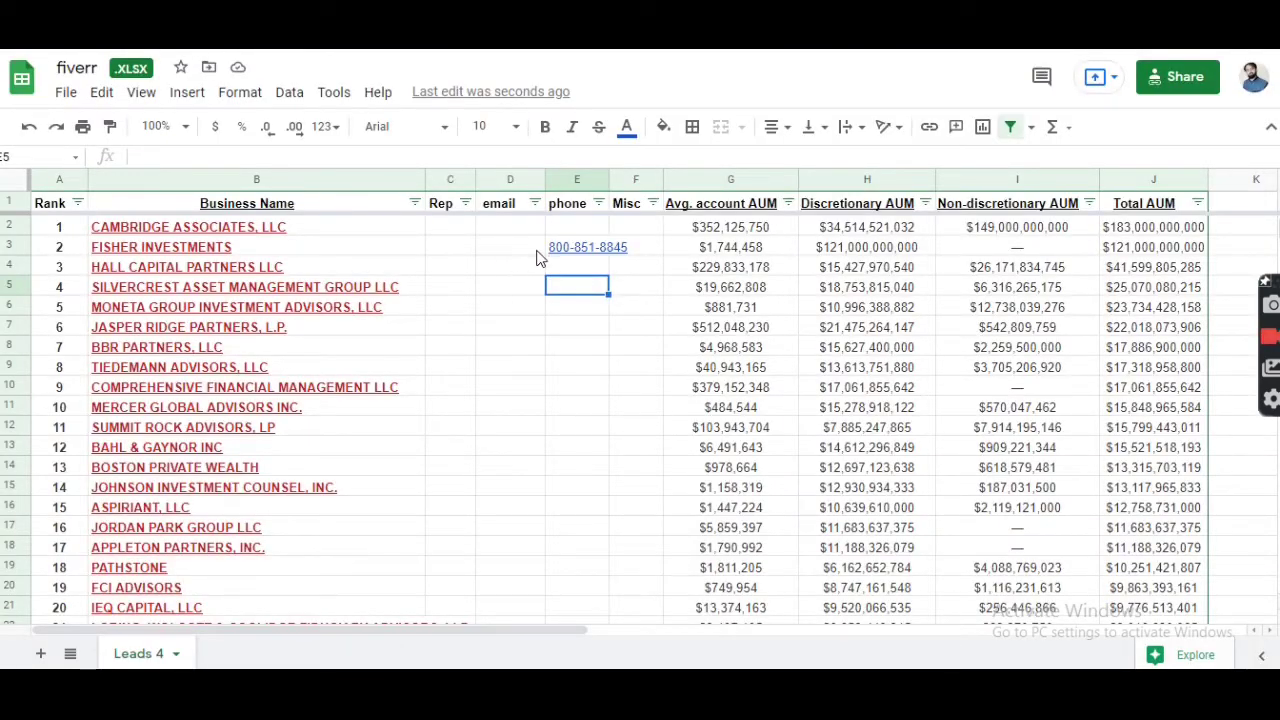
pyautogui.click(527, 248)
pyautogui.hotkey('ctrl', 'v')
pyautogui.click(584, 359)
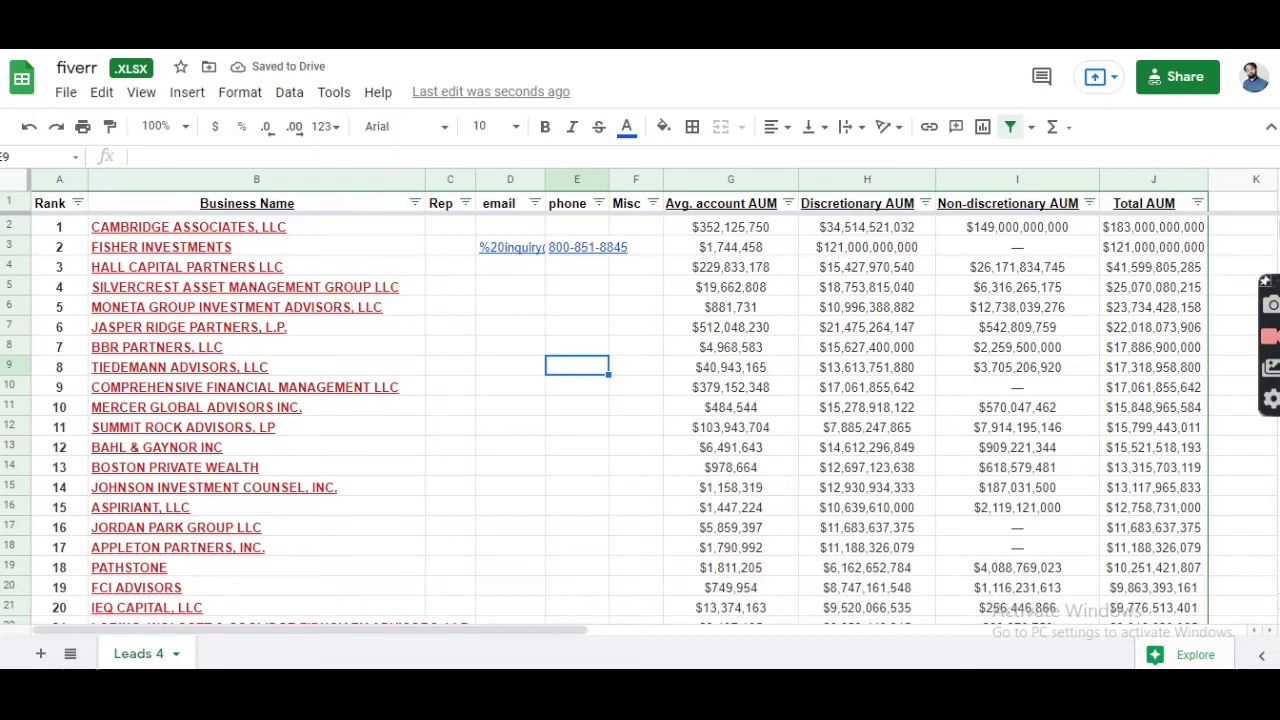
pyautogui.hotkey('ctrl', 'shift', 'Tab')
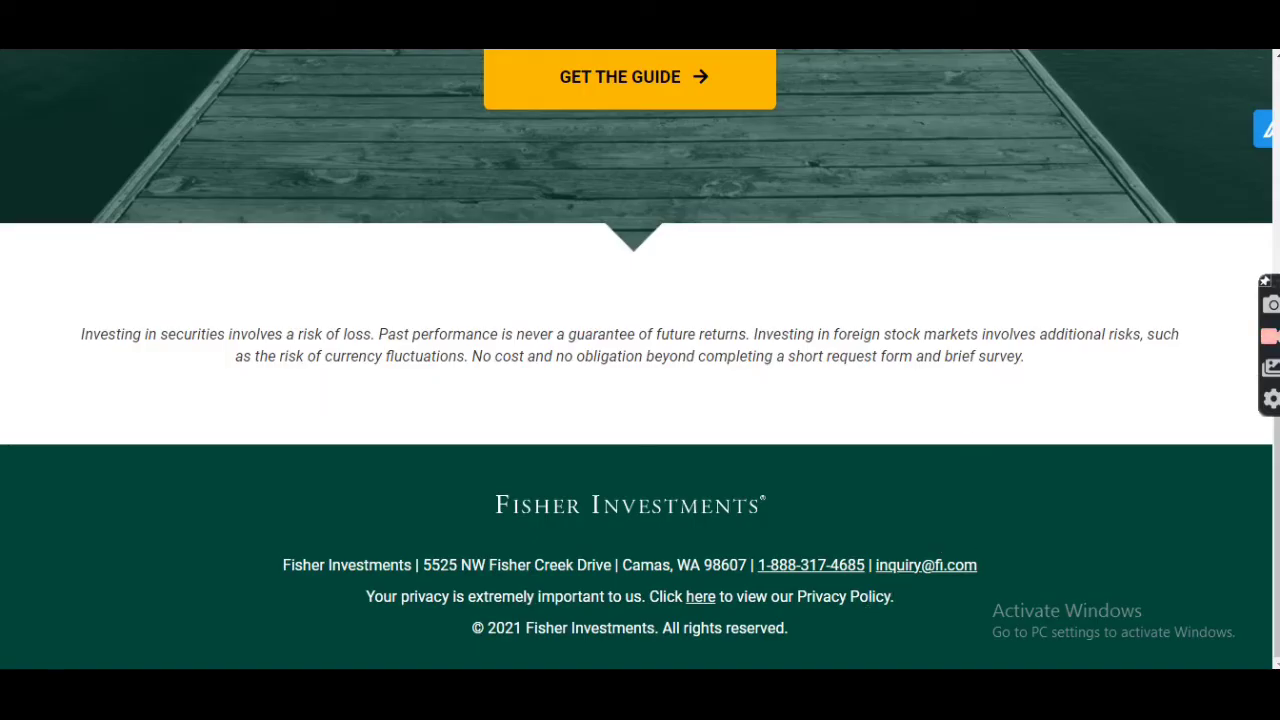
pyautogui.hotkey('ctrl', 'Tab')
pyautogui.hotkey('ctrl', 'Tab')
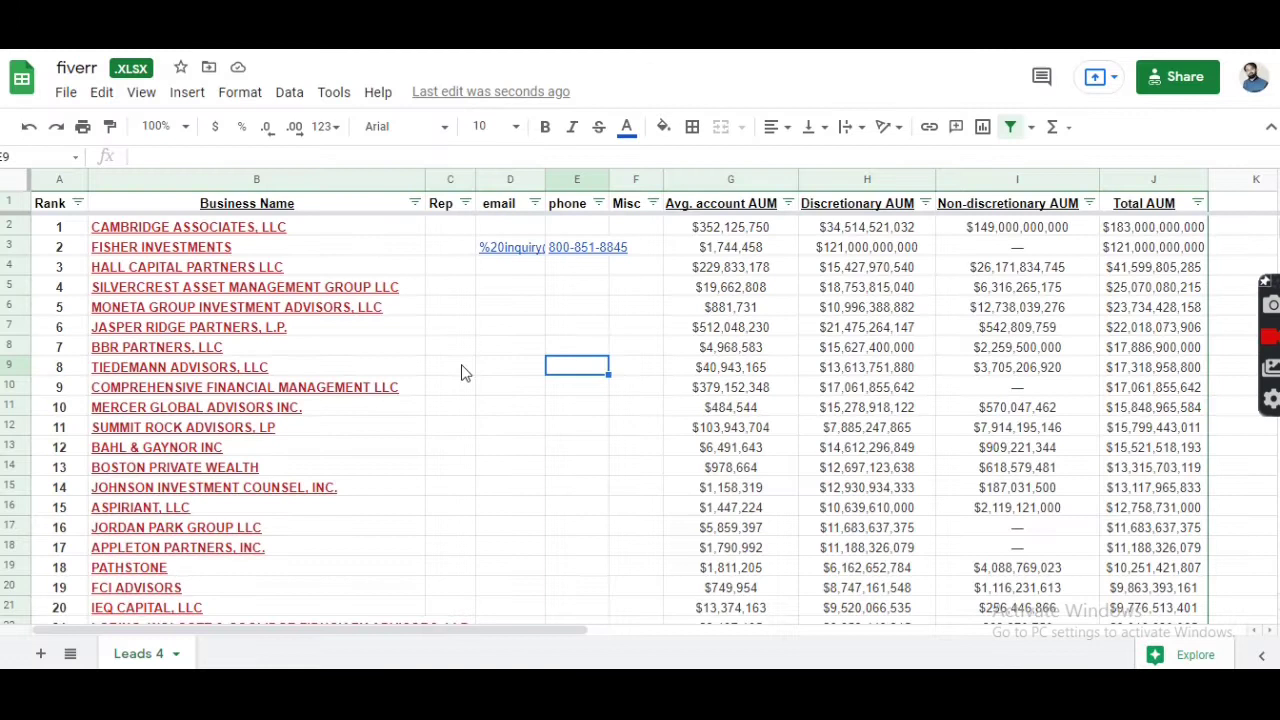
# Step: Remove the "%20" prefix from the e-mail address in the Fisher Investments row
pyautogui.click(451, 249)
pyautogui.press('Right')
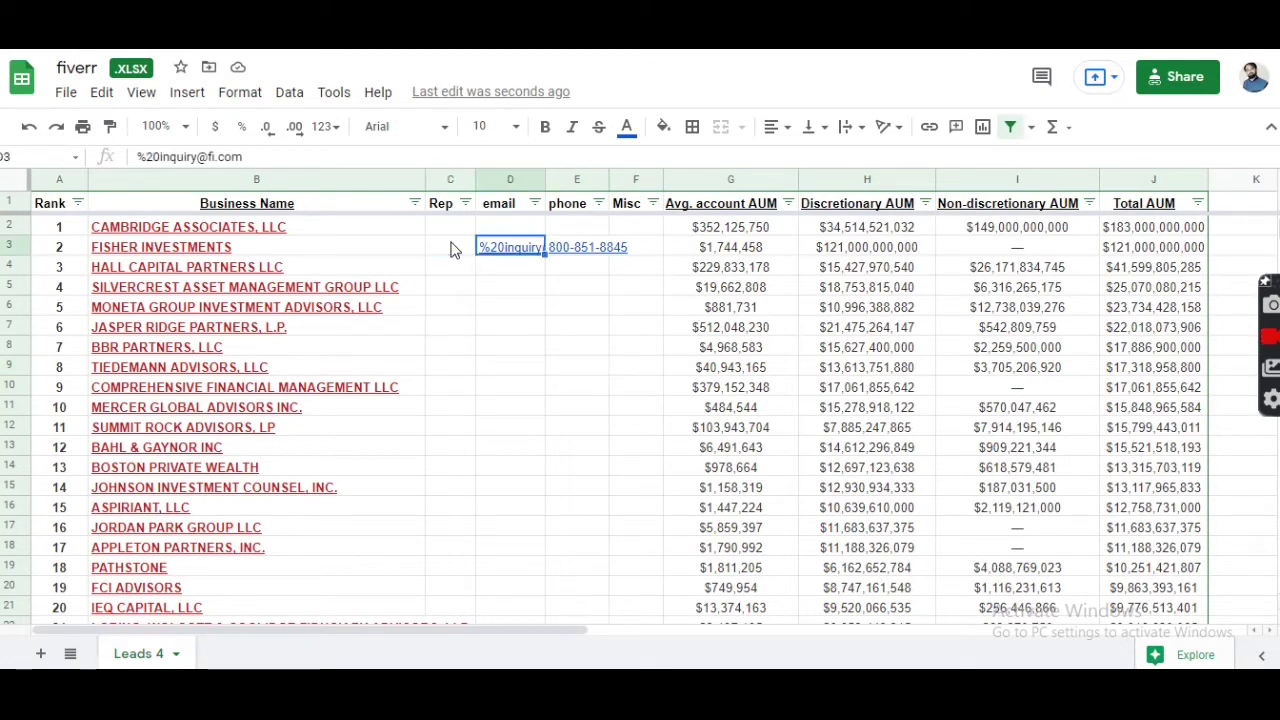
pyautogui.press('F2')
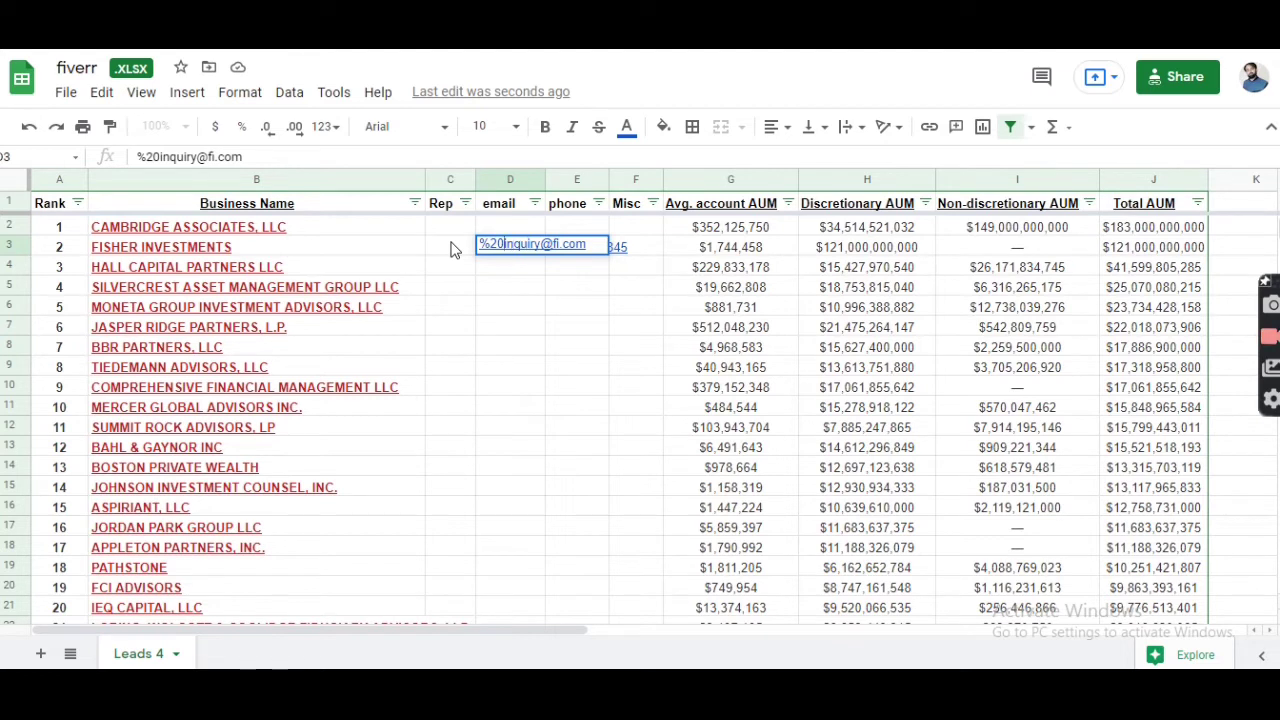
pyautogui.press('BackSpace')
pyautogui.press('BackSpace')
pyautogui.press('BackSpace')
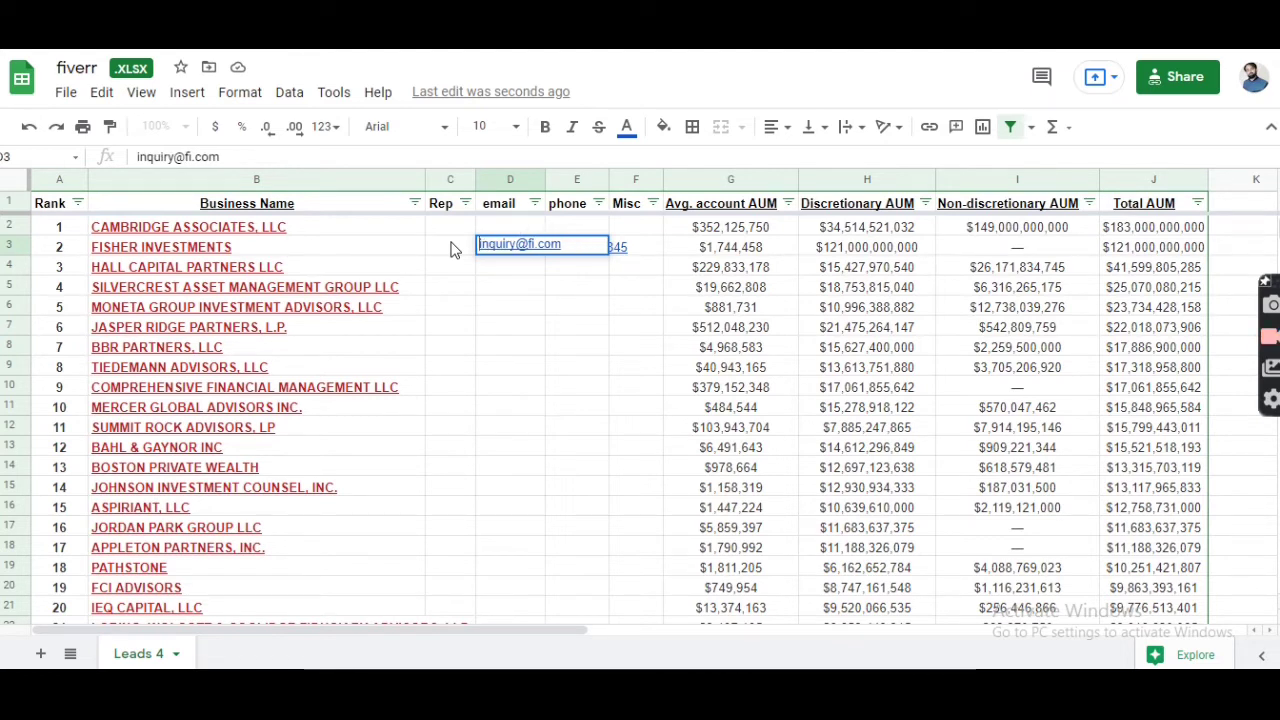
pyautogui.click(560, 325)
pyautogui.click(452, 272)
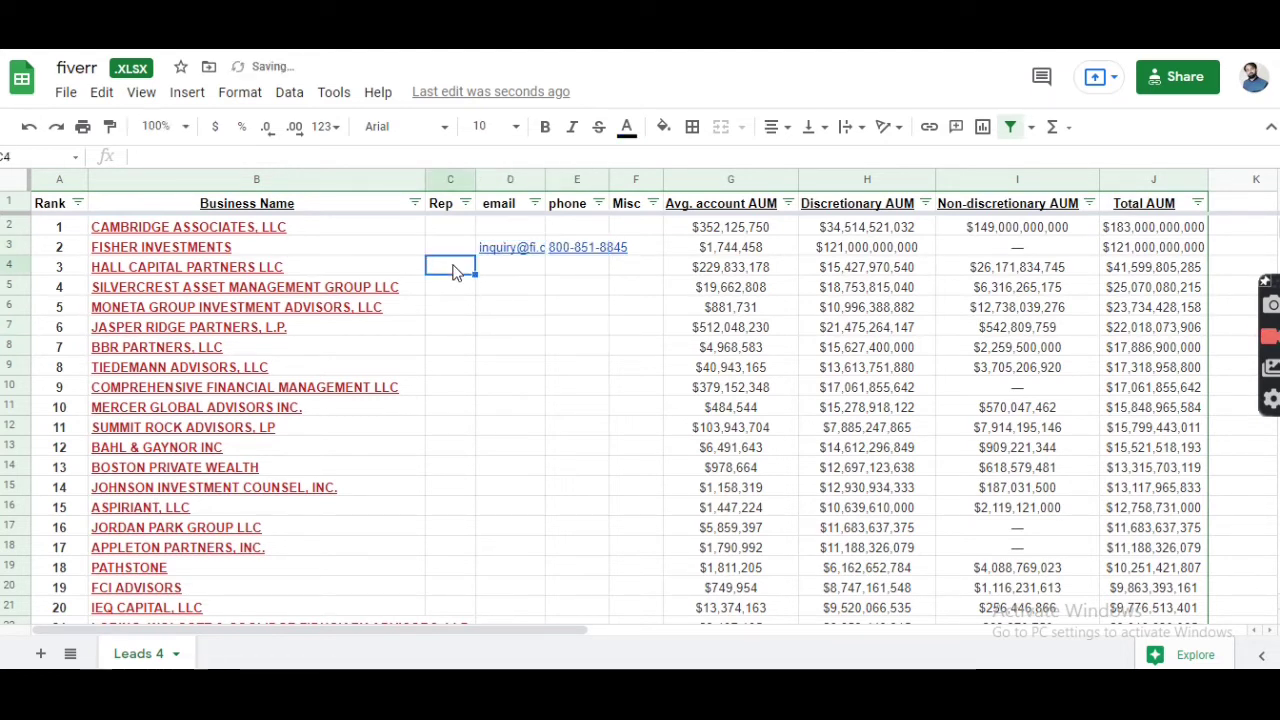
# Step: Open the linked Adviser Center profile of Hall Capital Partners LLC from its business name cell
pyautogui.press('Left')
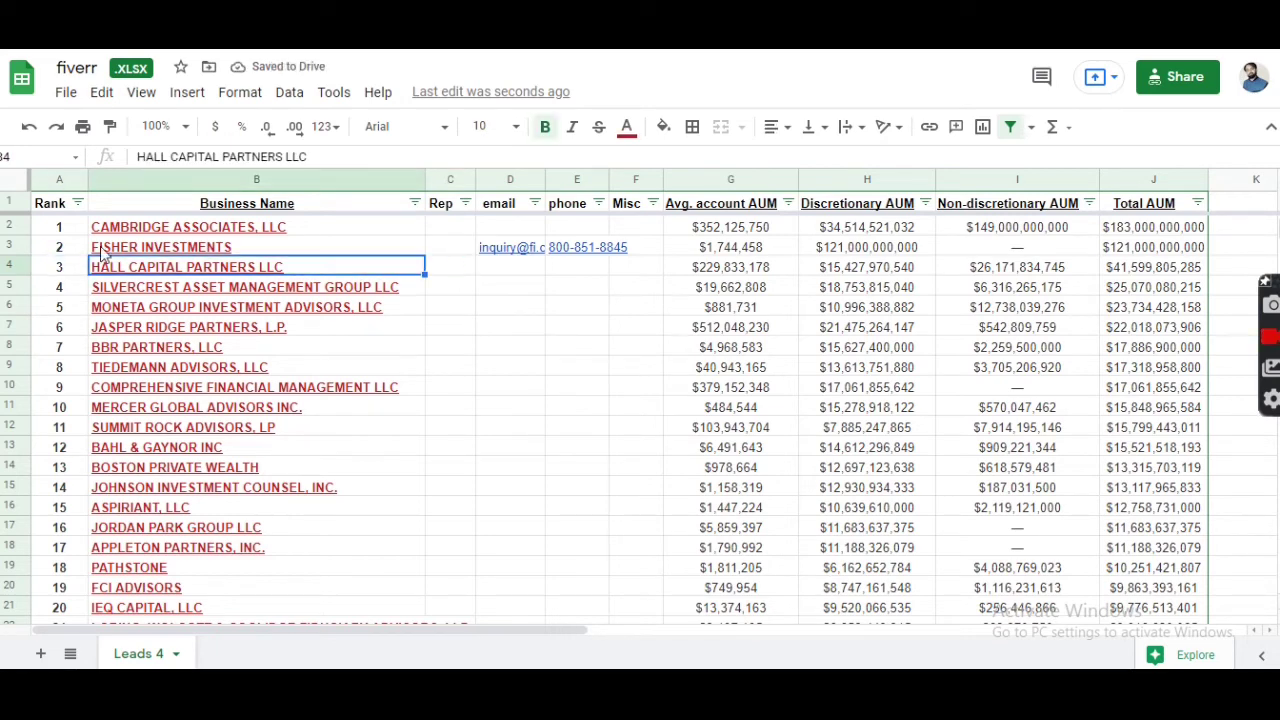
pyautogui.moveTo(168, 270)
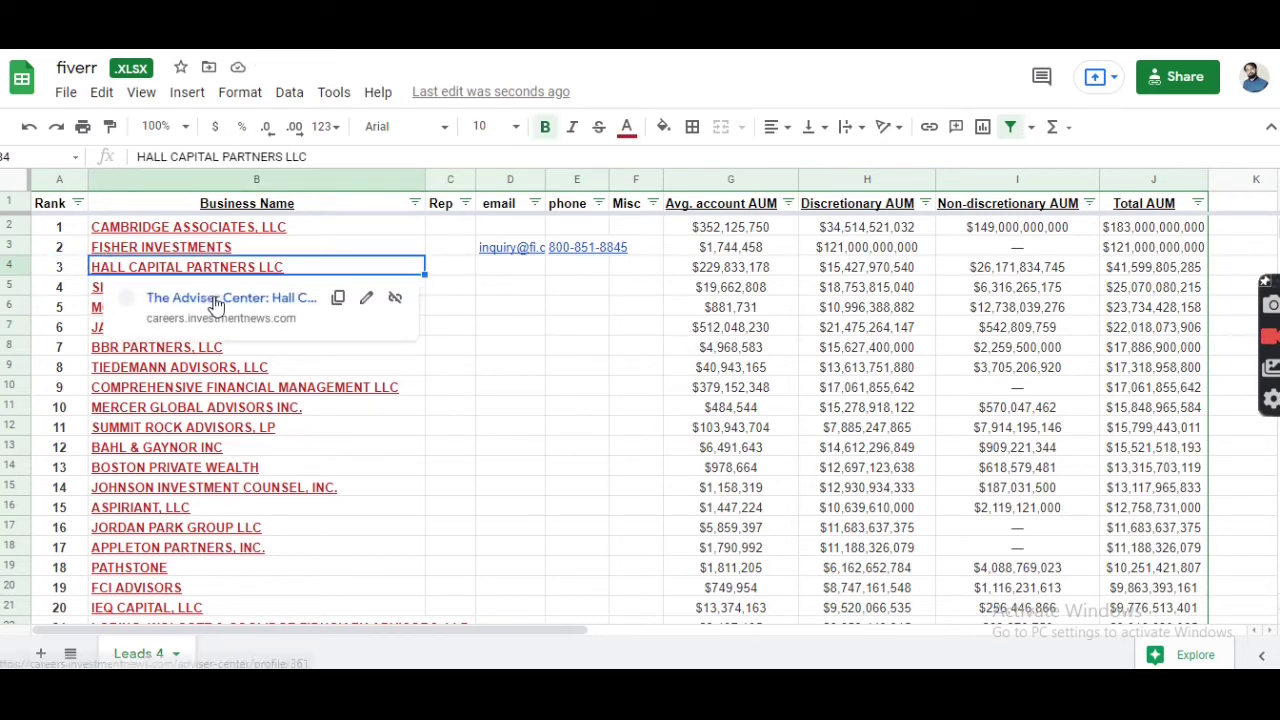
pyautogui.click(215, 300)
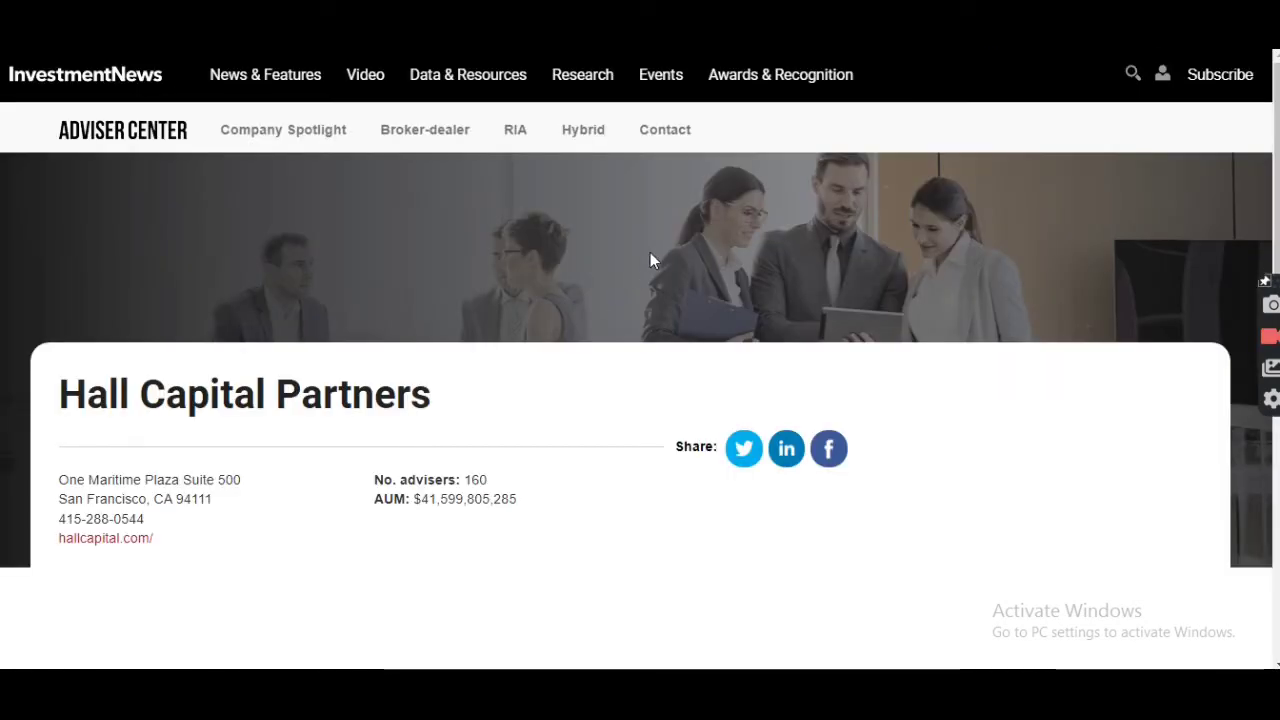
# Step: Copy the phone number from the Hall Capital Partners profile into the phone cell of its spreadsheet row
pyautogui.moveTo(160, 527); pyautogui.dragTo(68, 517)
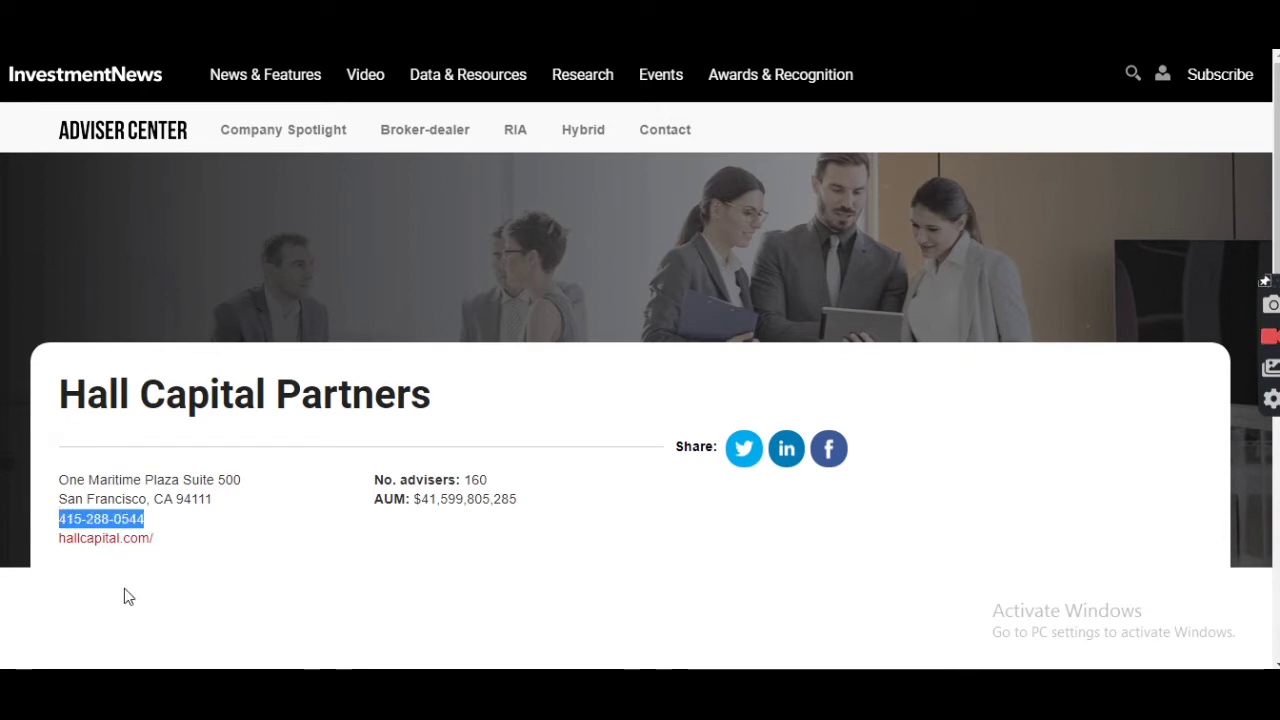
pyautogui.hotkey('alt', 'Tab')
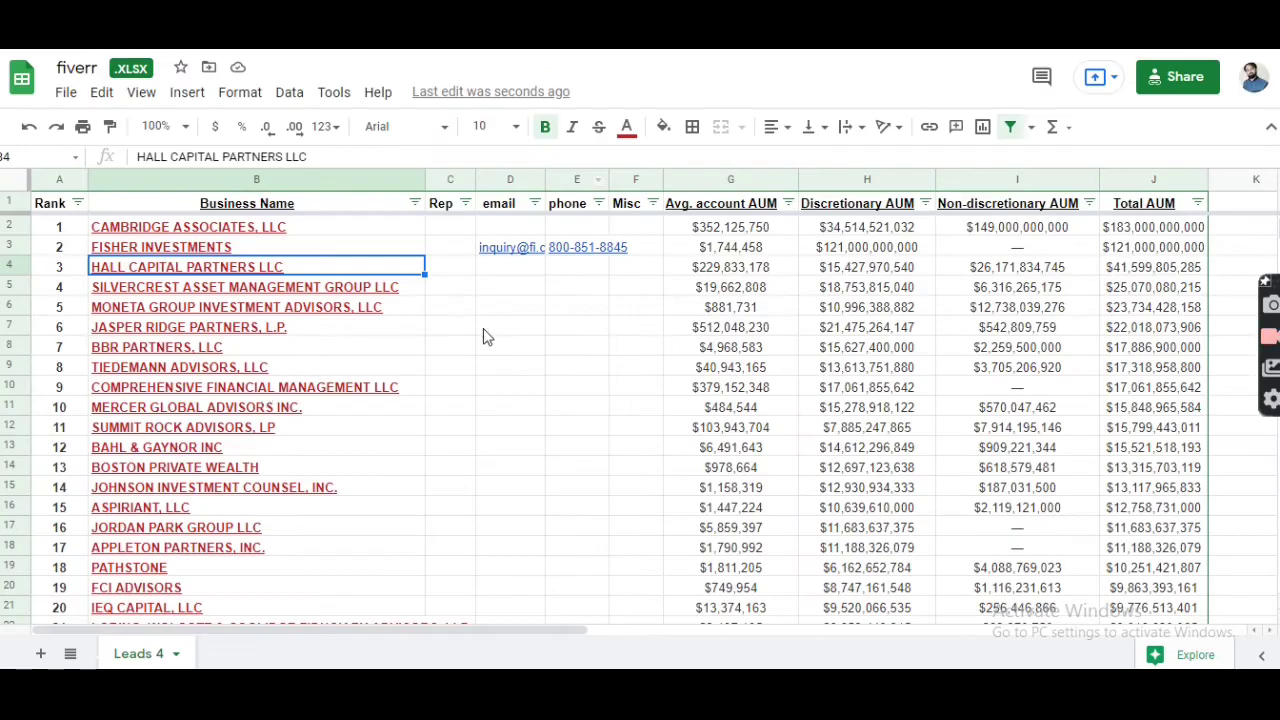
pyautogui.doubleClick(580, 266)
pyautogui.hotkey('ctrl', 'v')
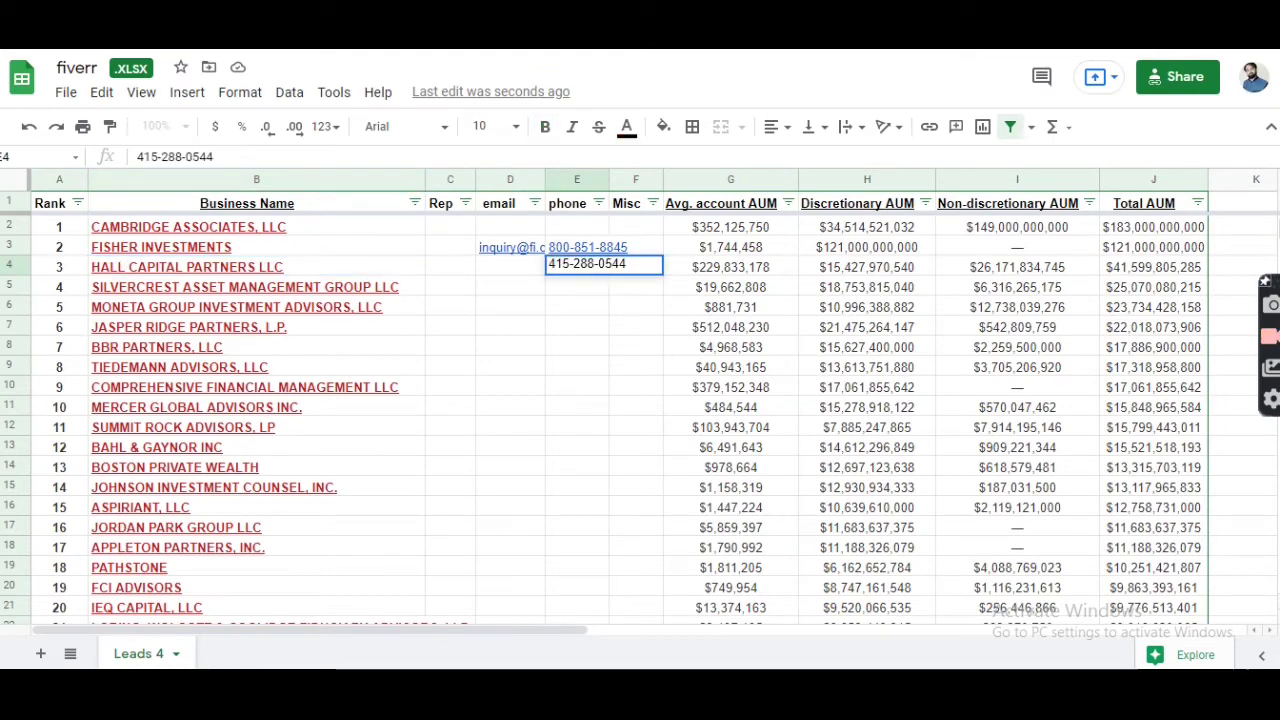
# Step: Go back to the Hall Capital Partners profile and open its hallcapital.com website link in a new tab
pyautogui.hotkey('alt', 'Tab')
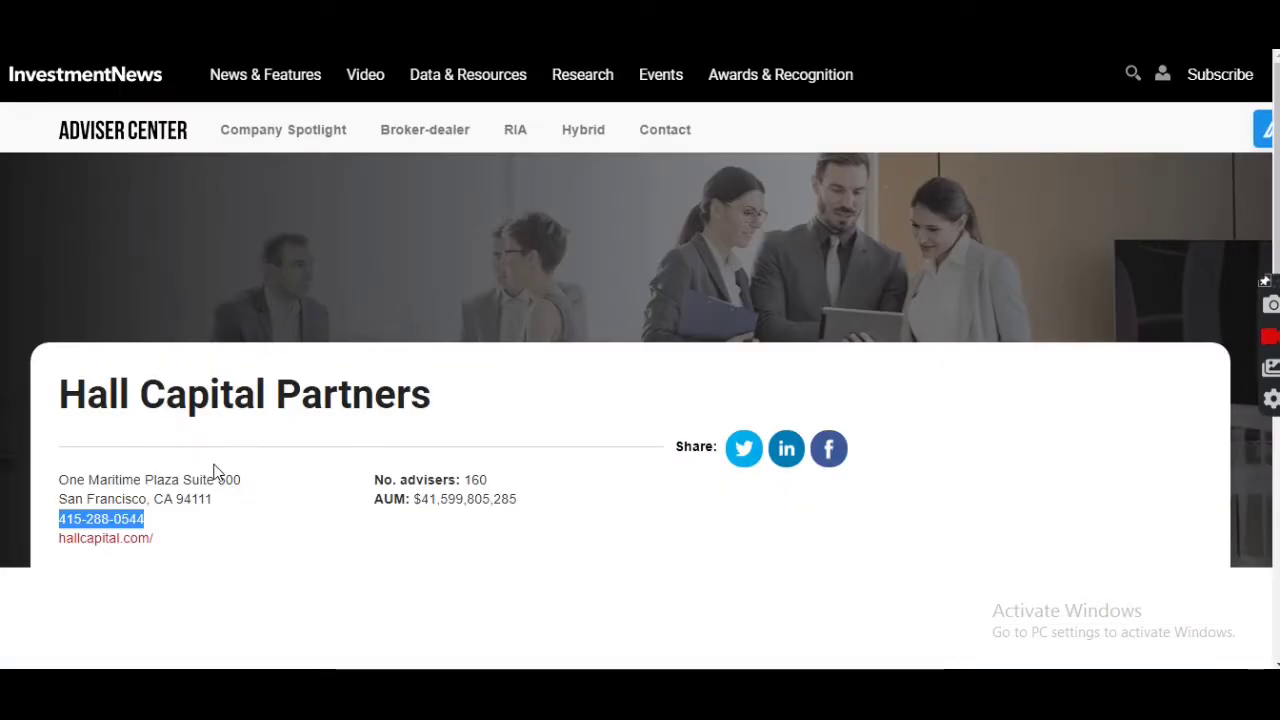
pyautogui.rightClick(128, 541)
pyautogui.click(223, 367)
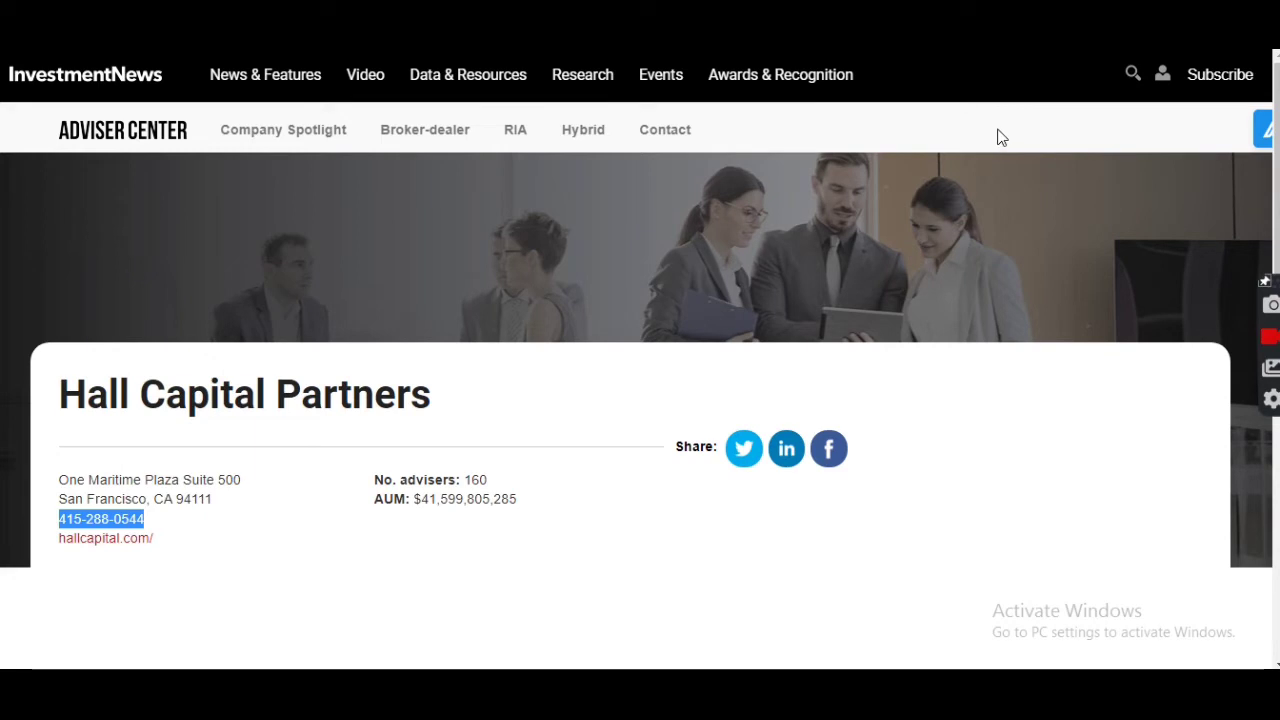
pyautogui.hotkey('ctrl', 'Tab')
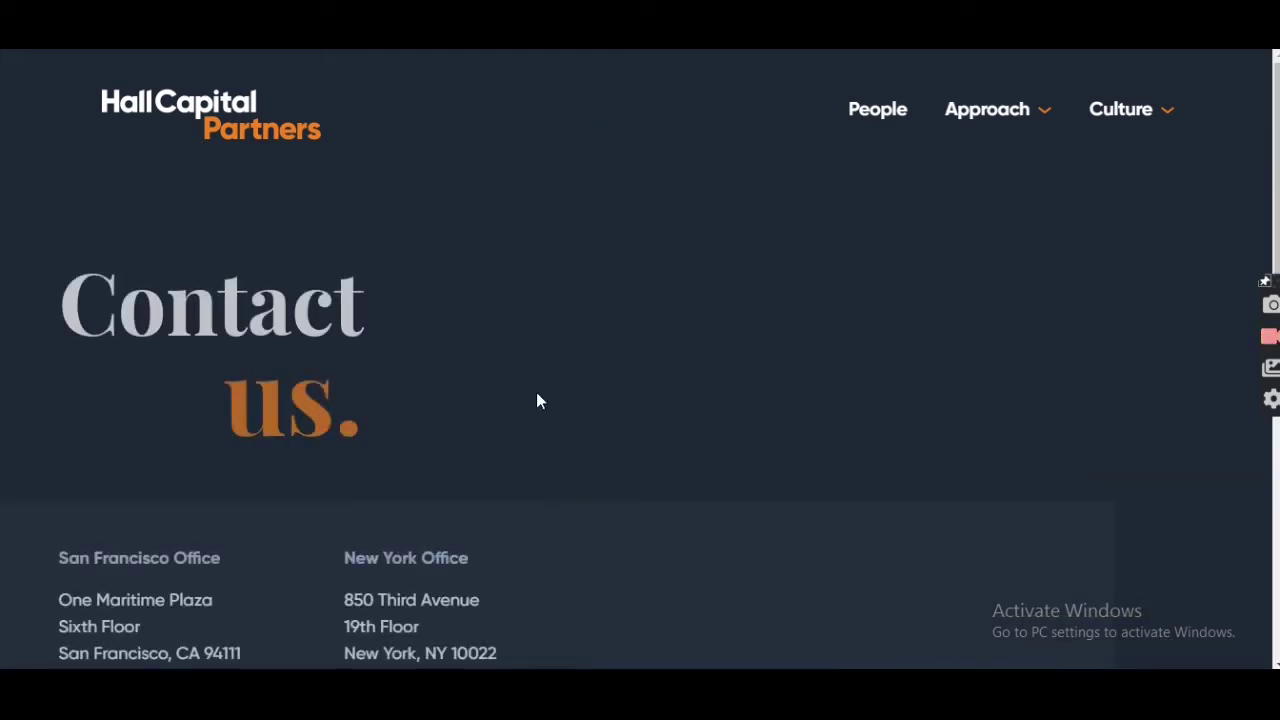
# Step: Copy the General Inquiries e-mail address from the Hall Capital contact page into the email cell of its spreadsheet row
pyautogui.scroll(-4, 537, 392)
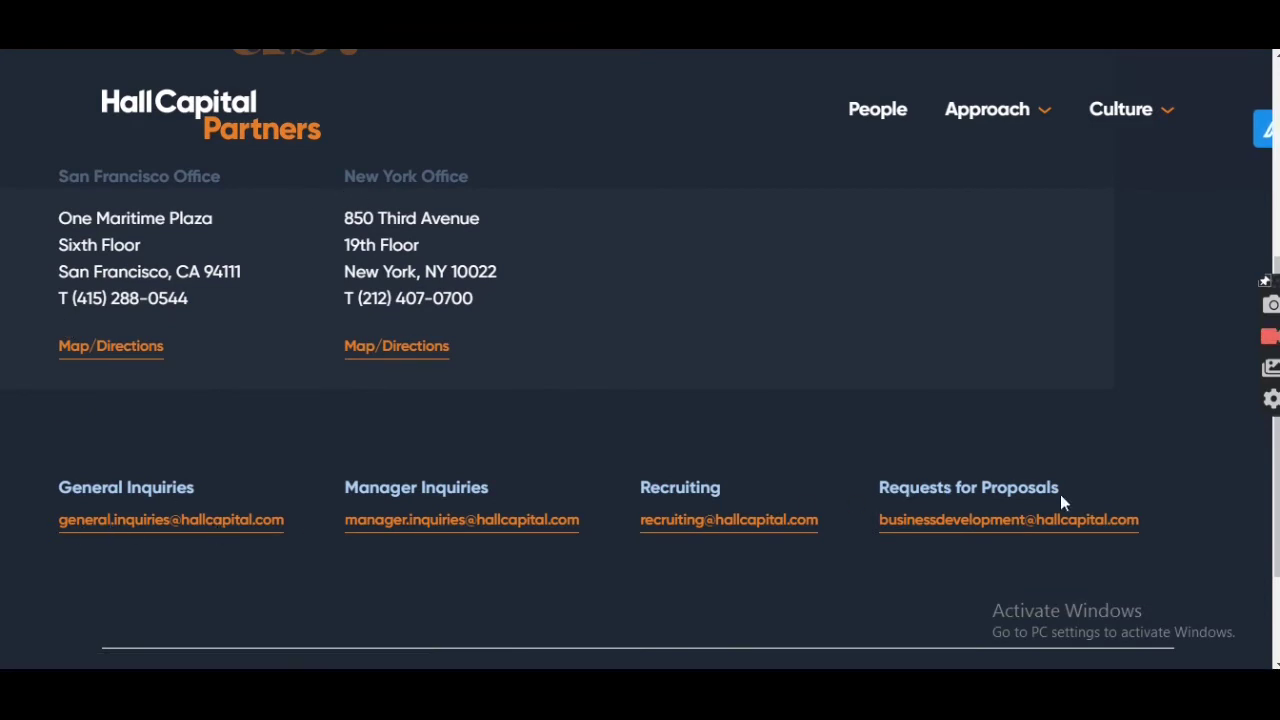
pyautogui.rightClick(166, 519)
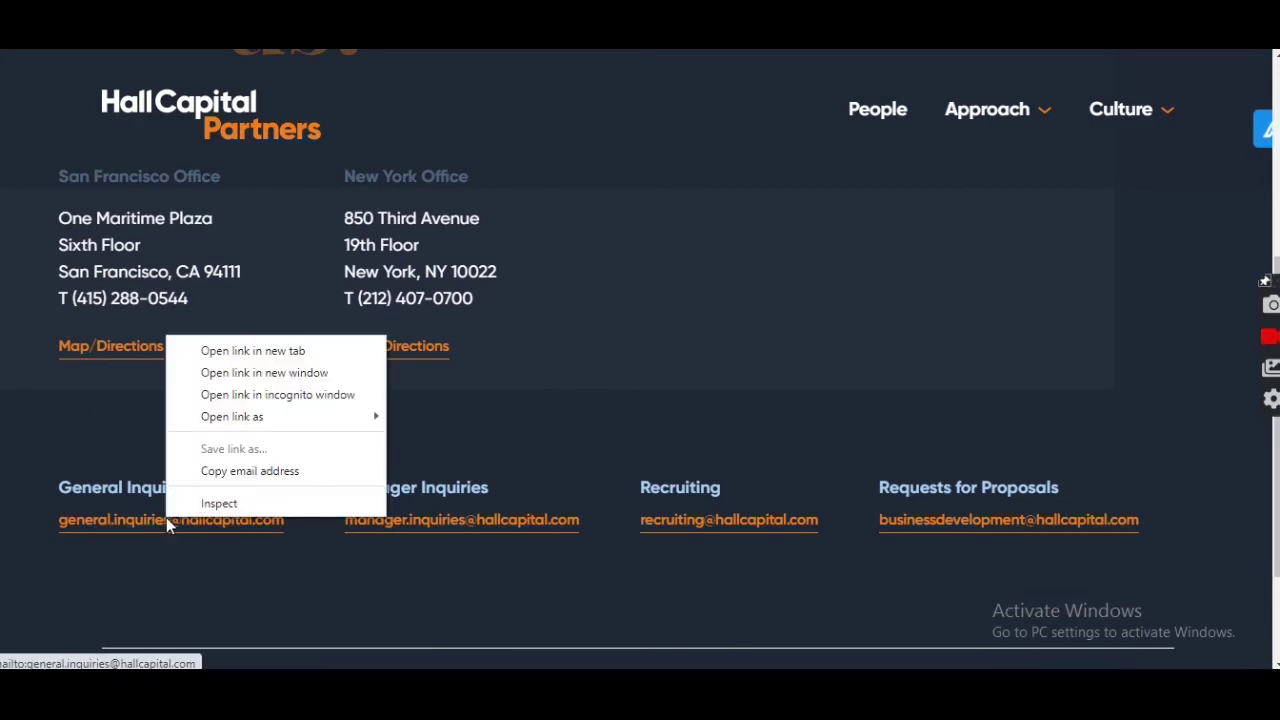
pyautogui.click(240, 471)
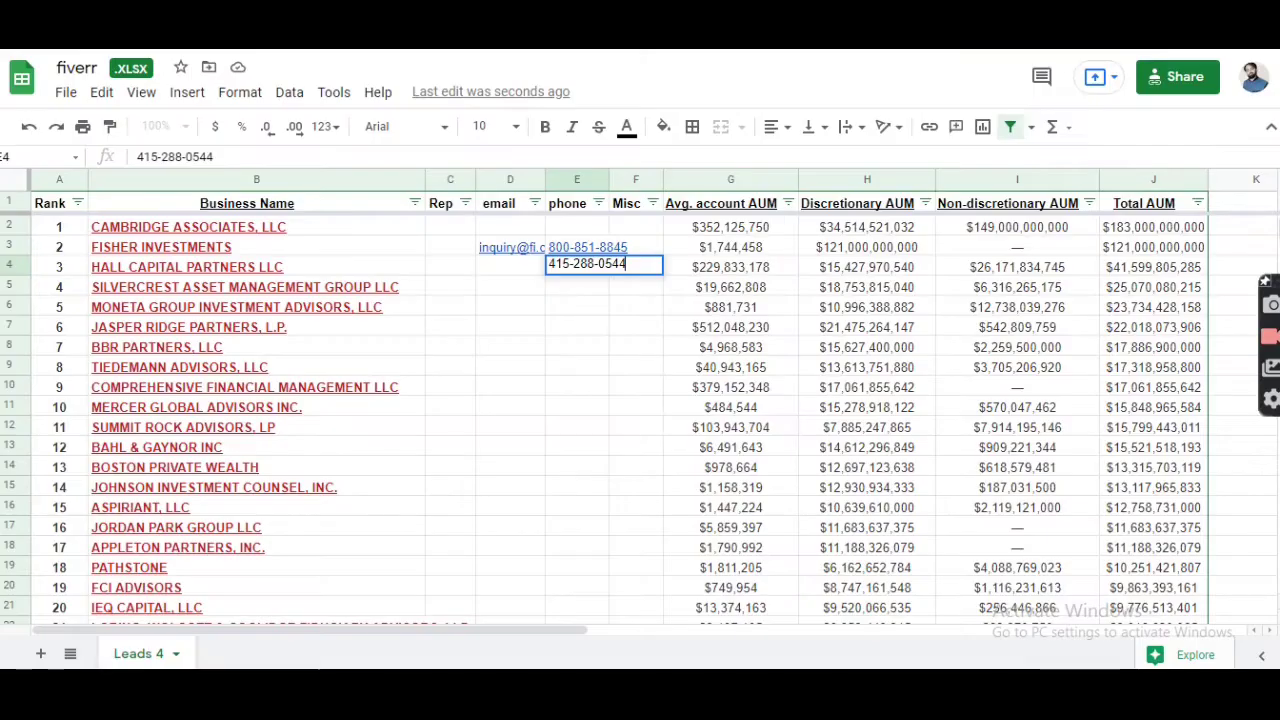
pyautogui.click(500, 263)
pyautogui.hotkey('ctrl', 'v')
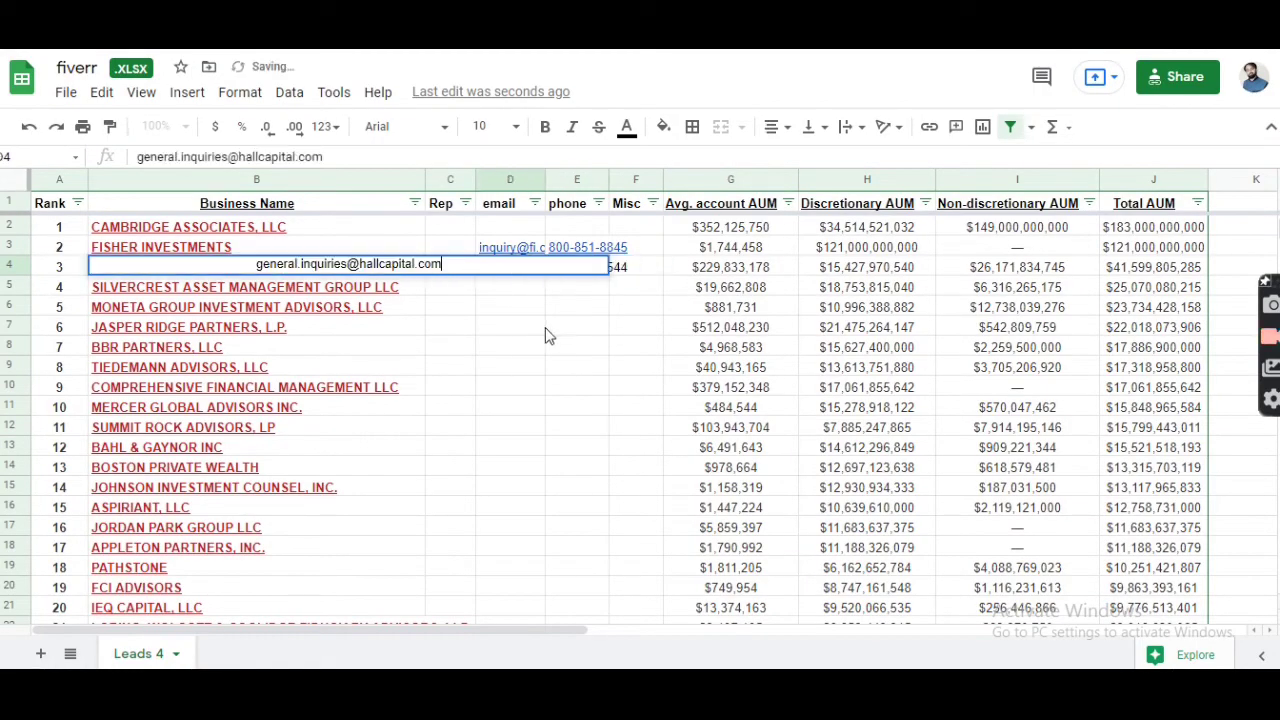
pyautogui.click(538, 325)
# Step: Left-align the e-mail address in the Hall Capital Partners row
pyautogui.click(508, 267)
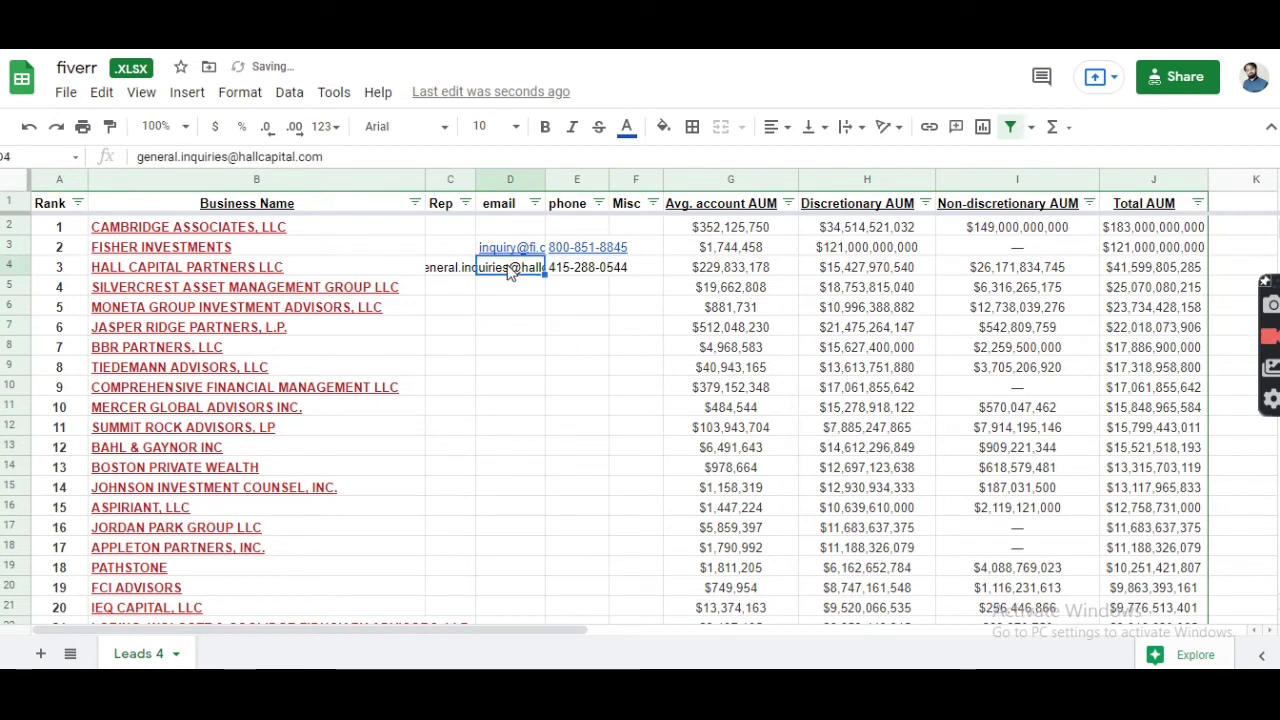
pyautogui.doubleClick(508, 266)
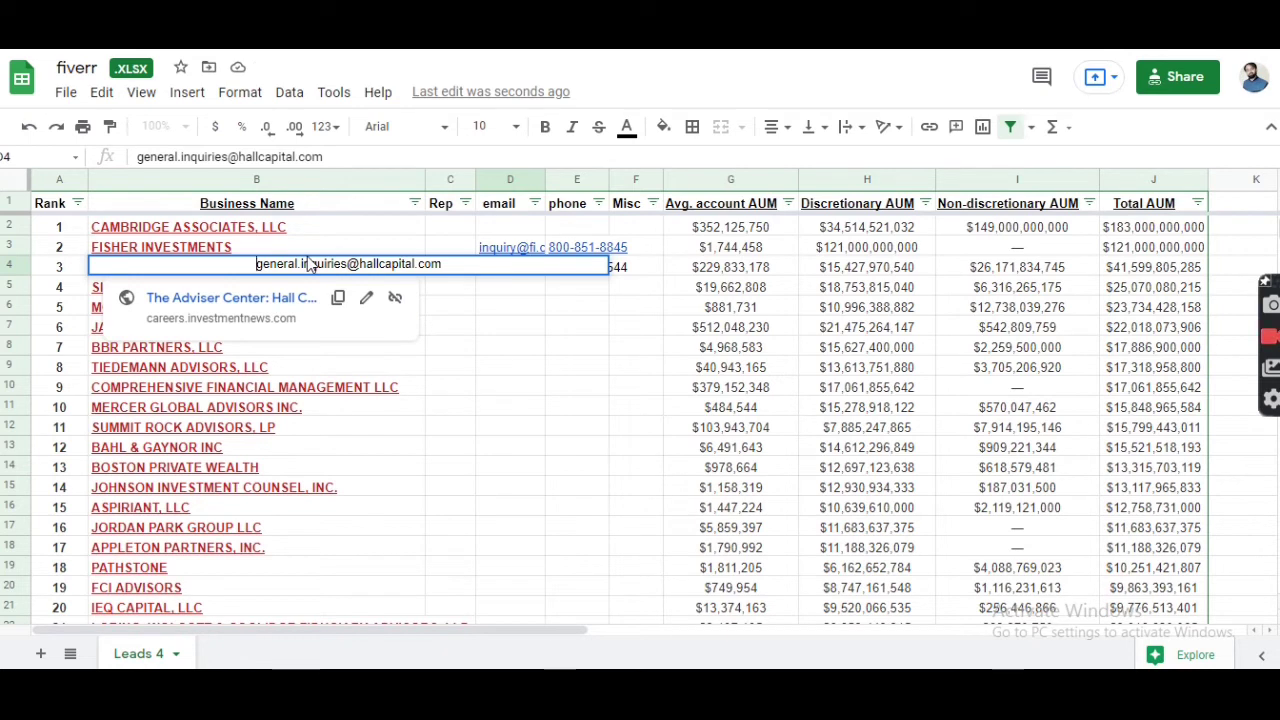
pyautogui.click(447, 335)
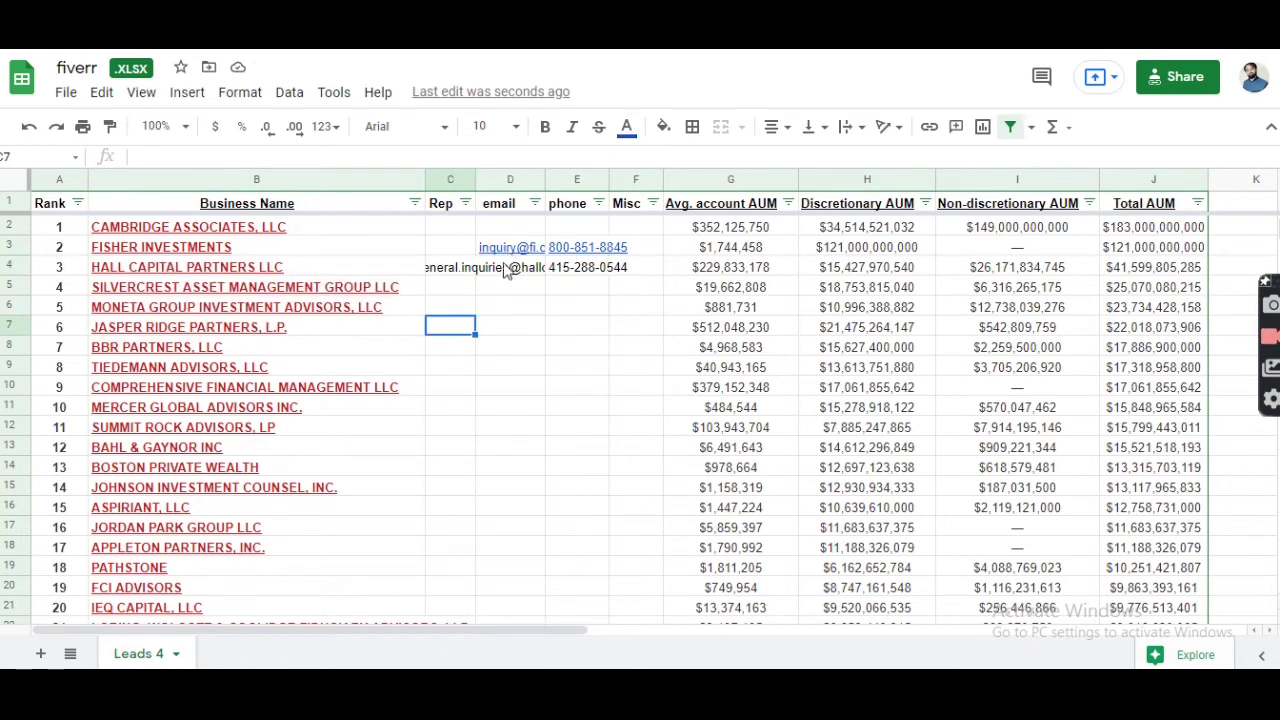
pyautogui.click(495, 272)
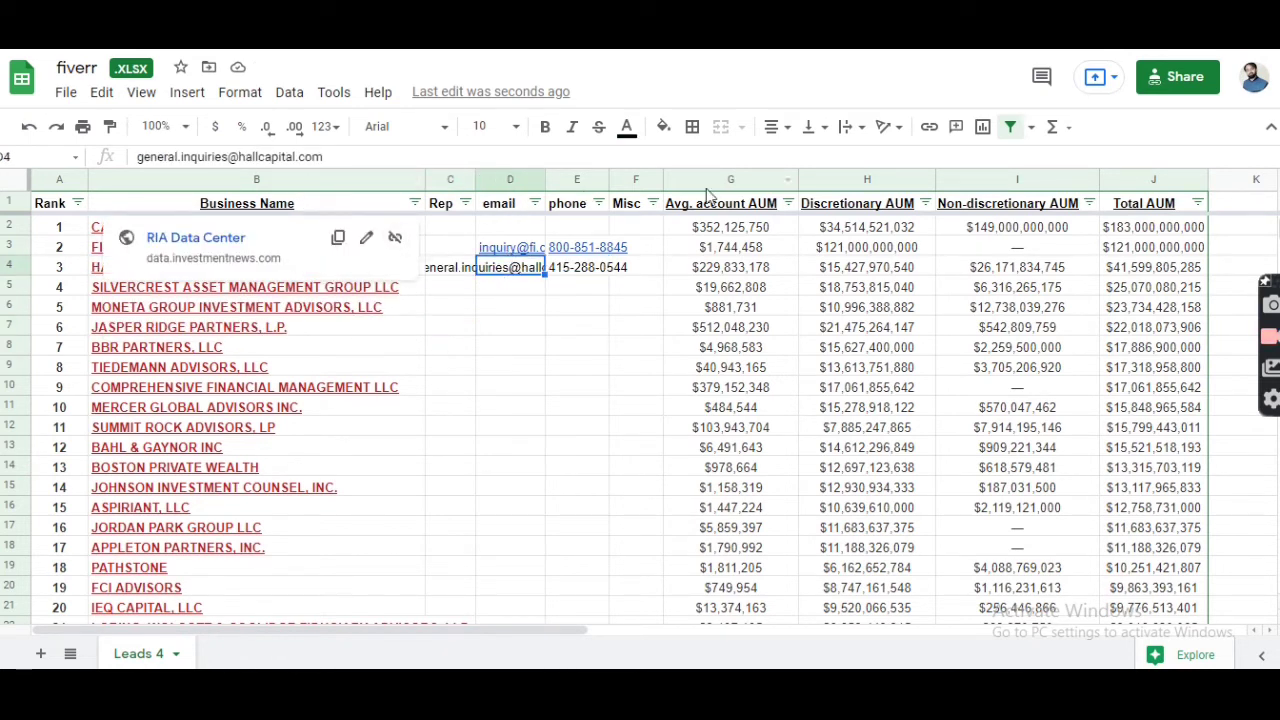
pyautogui.click(779, 128)
pyautogui.click(776, 158)
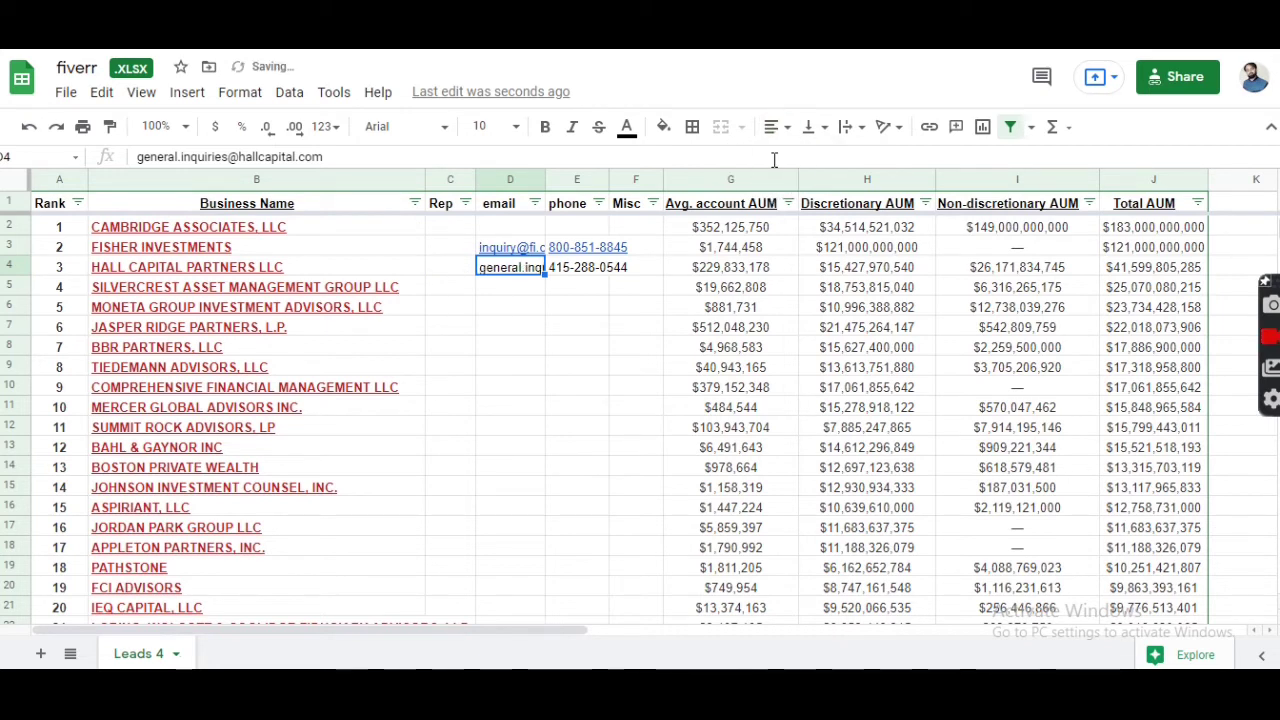
pyautogui.click(466, 386)
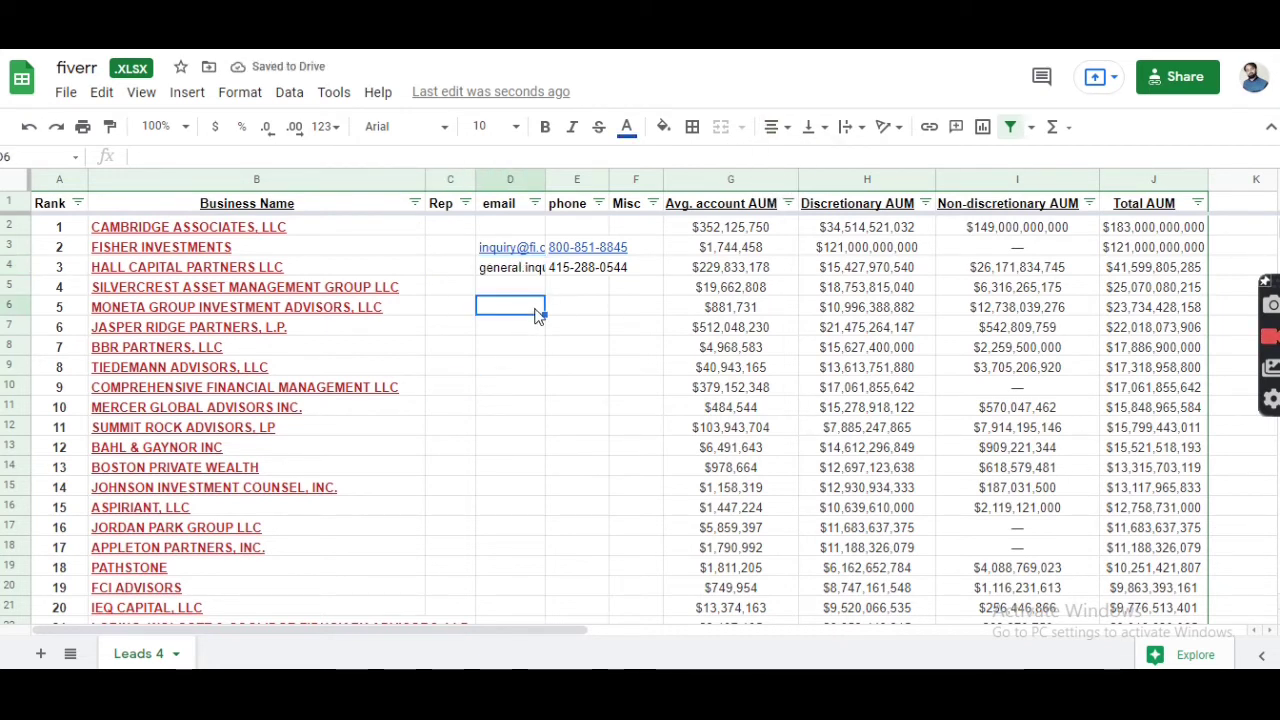
# Step: Open the linked Adviser Center profile of Silvercrest Asset Management Group LLC from its business name cell
pyautogui.press('Up')
pyautogui.press('Up')
pyautogui.press('Up')
pyautogui.press('Up')
pyautogui.press('Up')
pyautogui.press('Left')
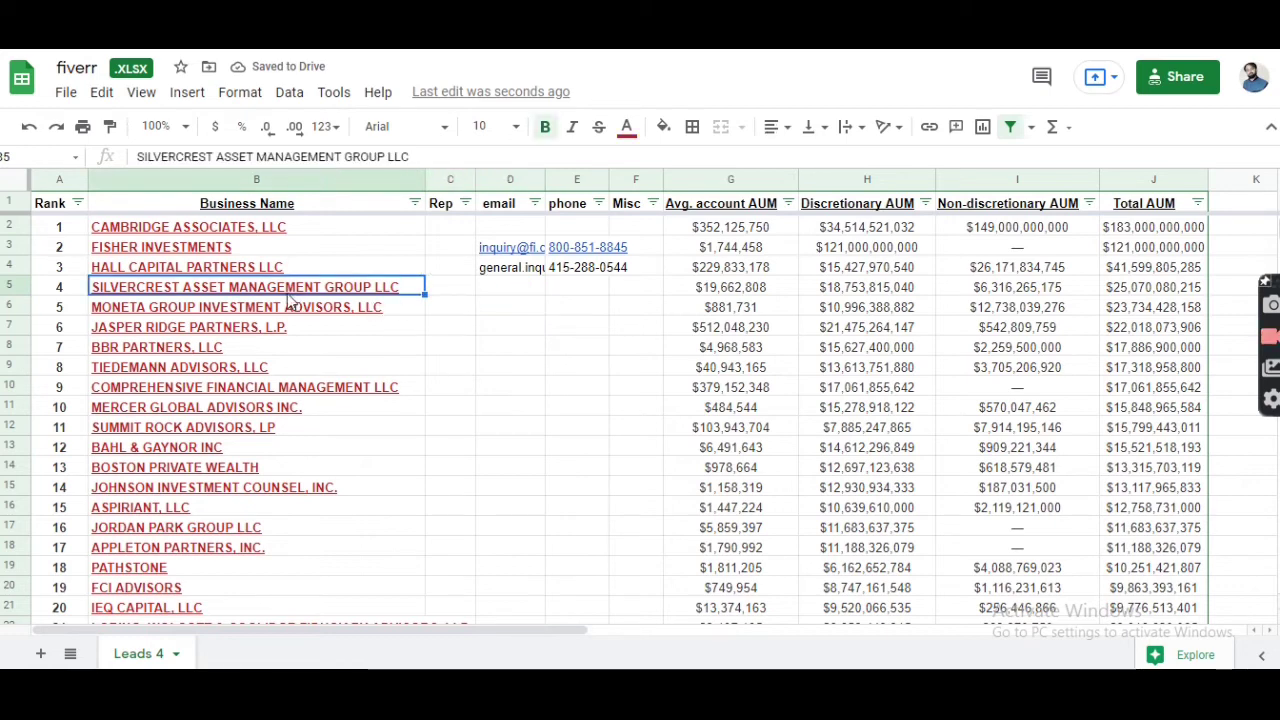
pyautogui.moveTo(278, 290)
pyautogui.click(266, 317)
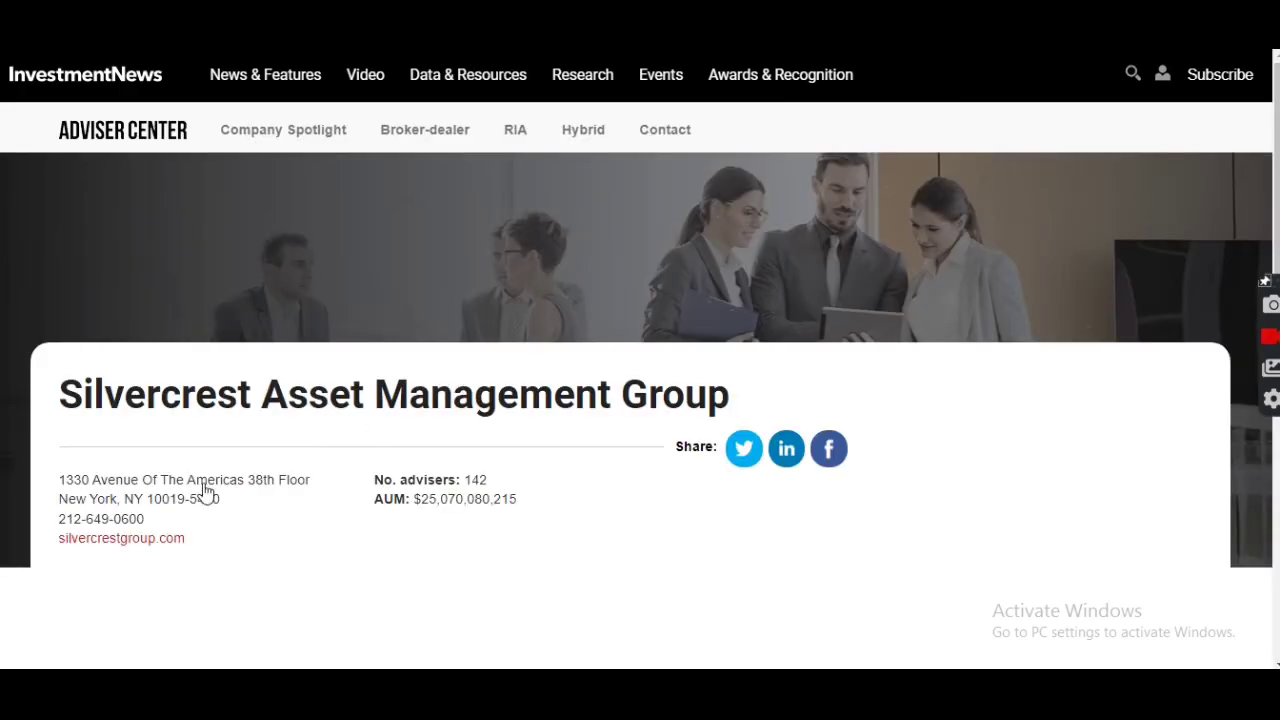
pyautogui.tripleClick(60, 522)
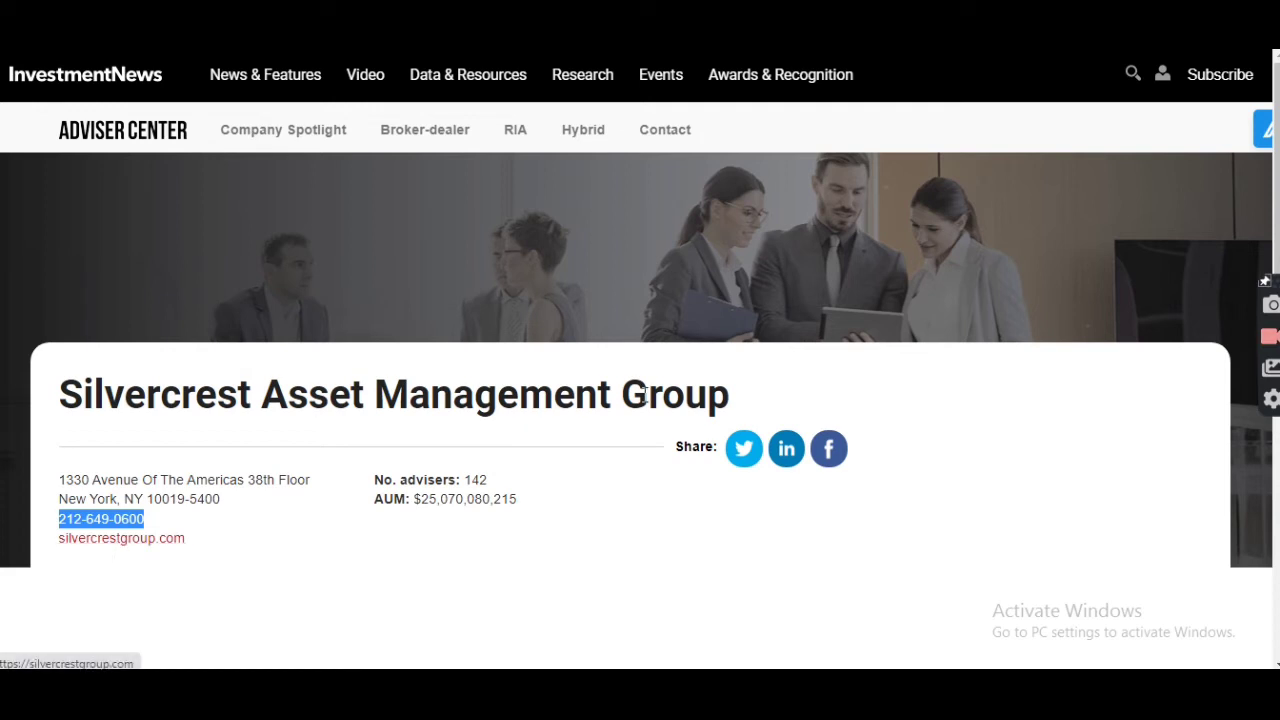
pyautogui.moveTo(727, 398); pyautogui.dragTo(31, 398)
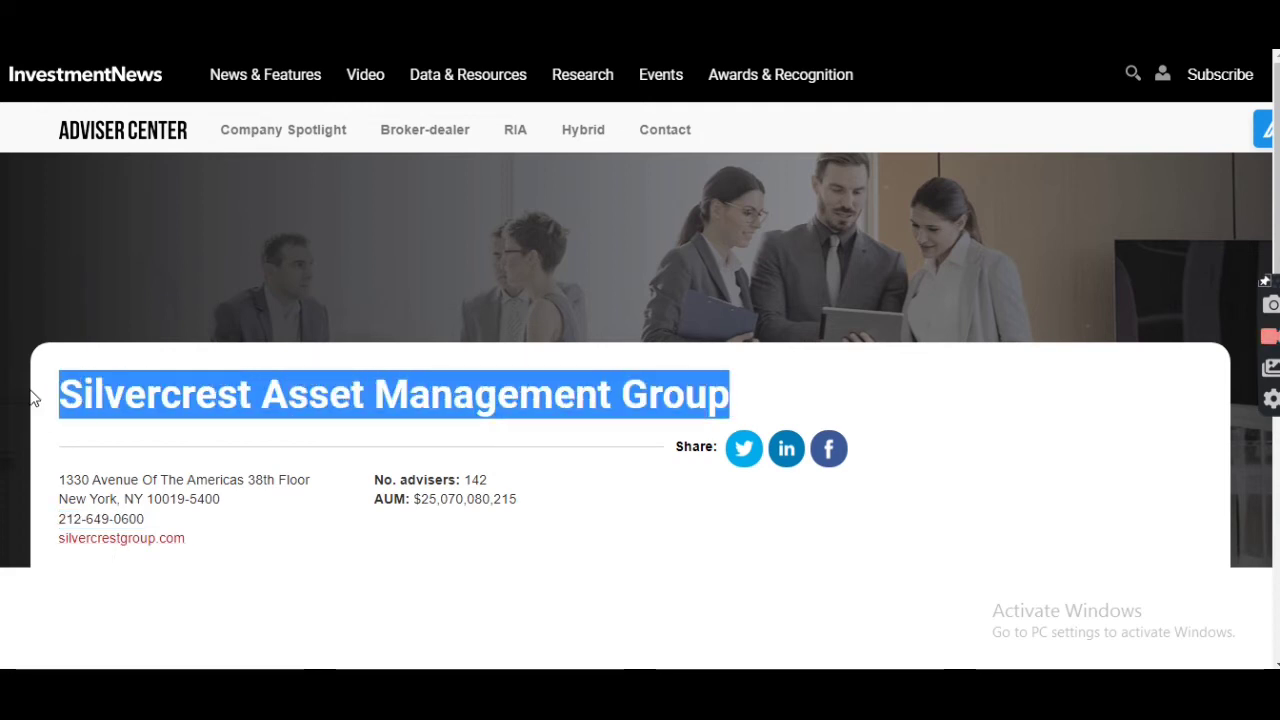
pyautogui.click(922, 393)
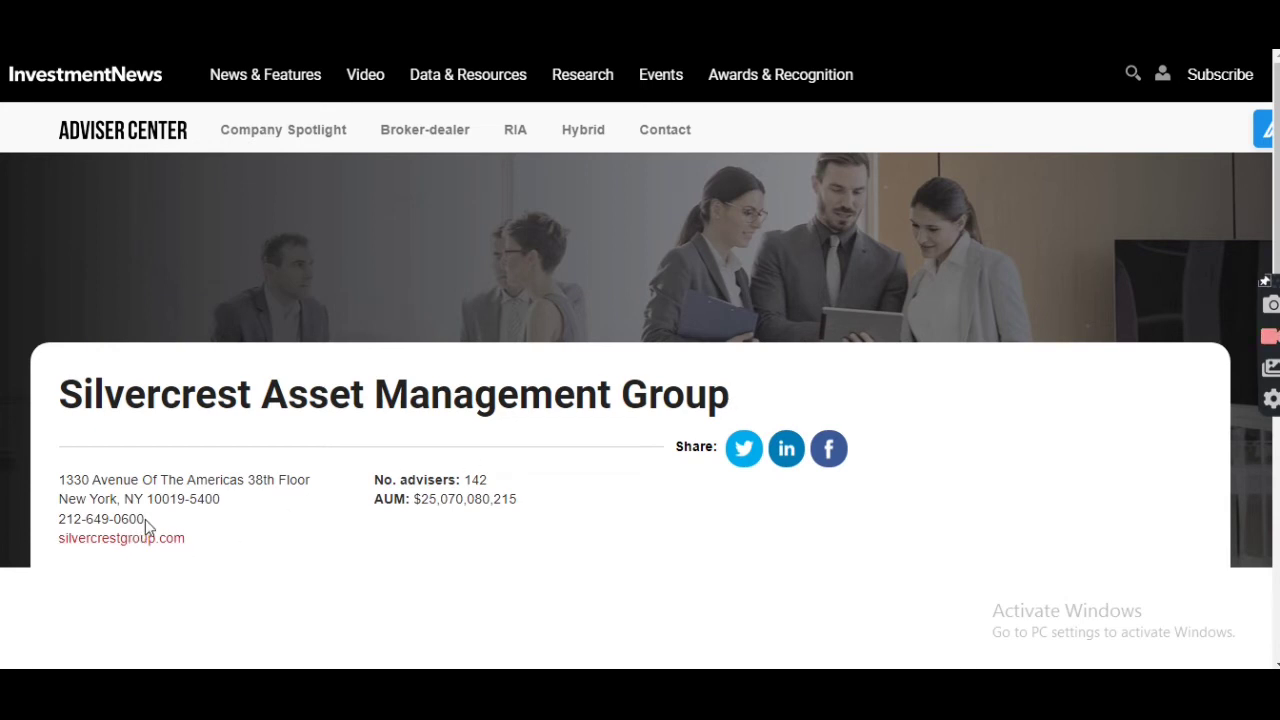
# Step: Copy the phone number from the Silvercrest profile into the phone cell of its spreadsheet row
pyautogui.moveTo(145, 519); pyautogui.dragTo(60, 518)
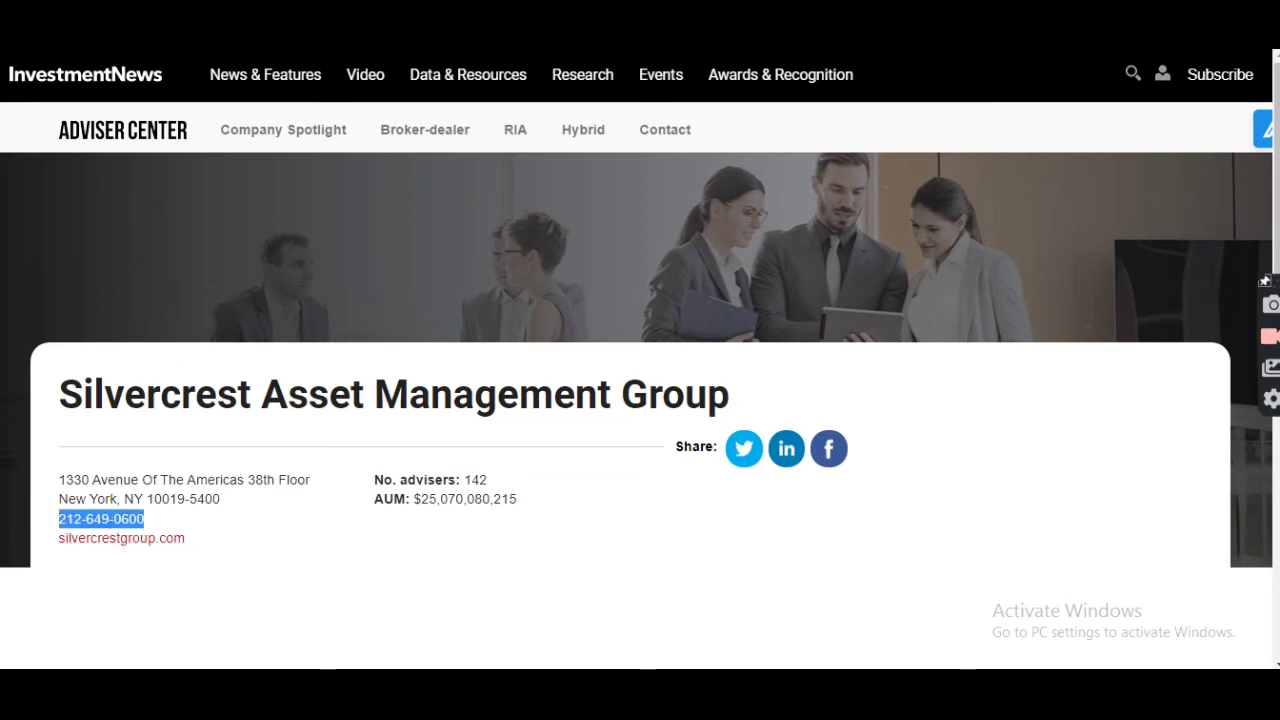
pyautogui.hotkey('alt', 'Tab')
pyautogui.click(583, 290)
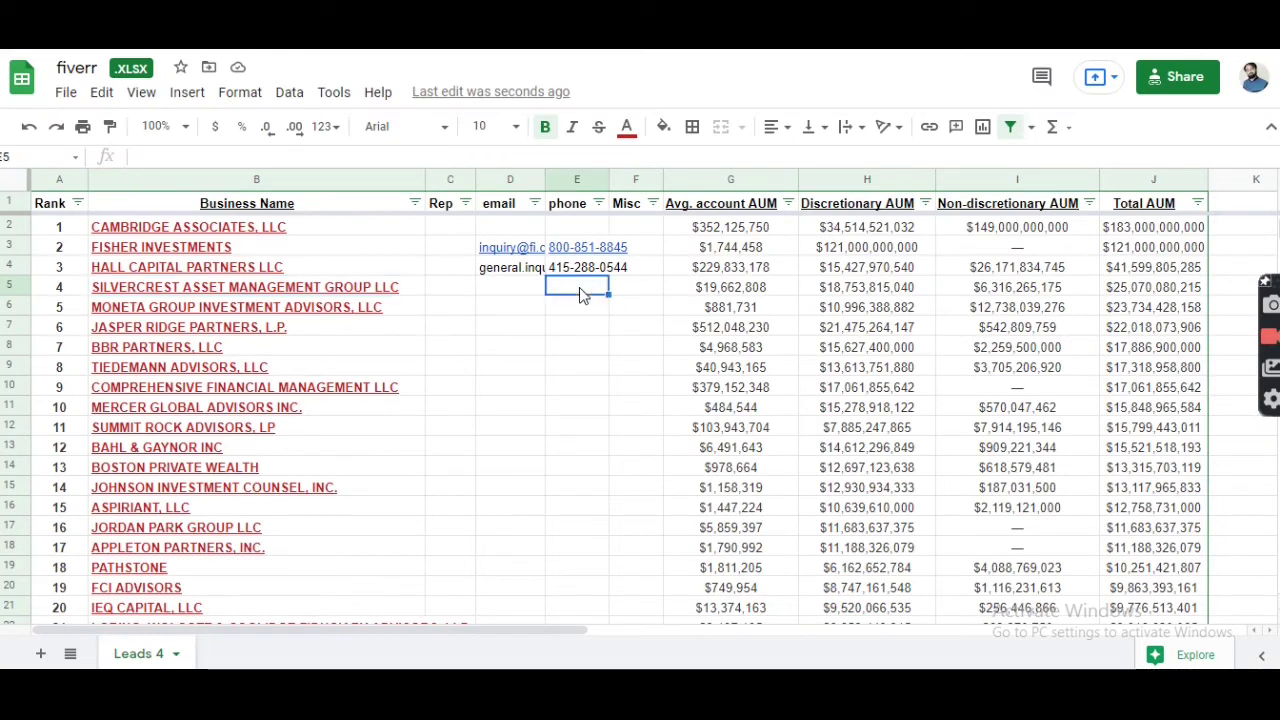
pyautogui.hotkey('ctrl', 'v')
pyautogui.press('Return')
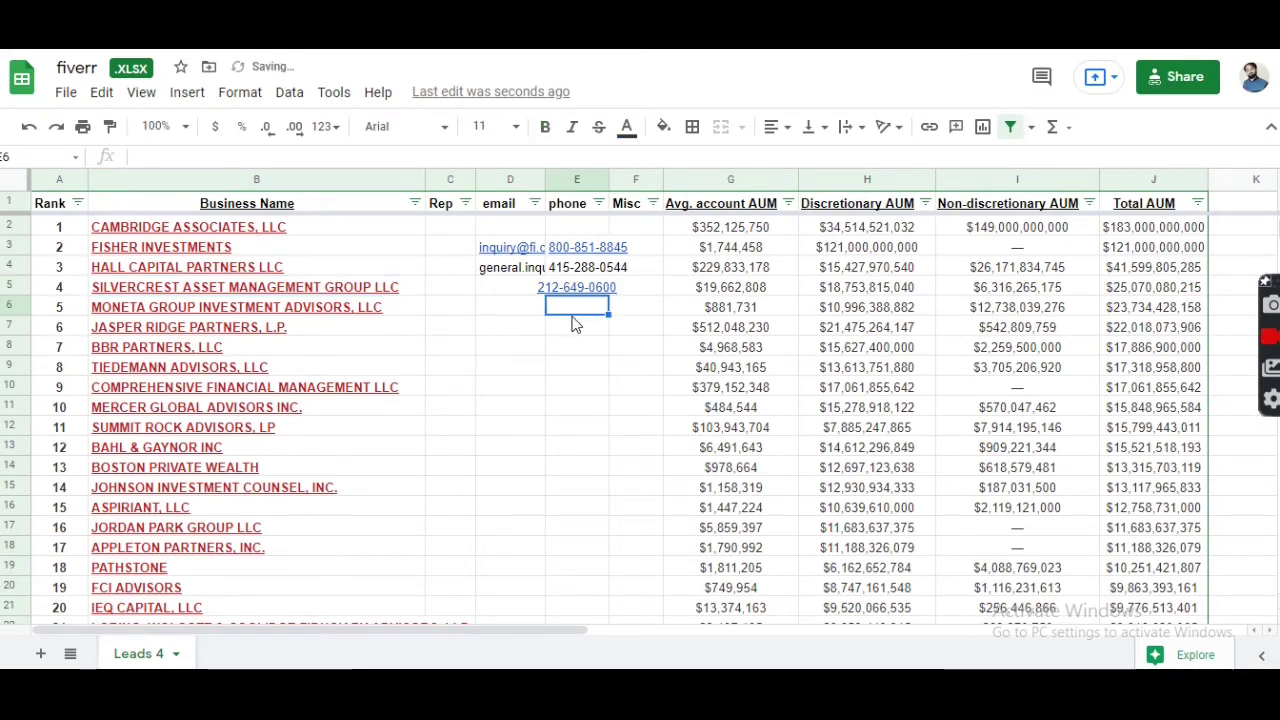
# Step: Left-align the phone number in the Silvercrest Asset Management Group row
pyautogui.click(517, 288)
pyautogui.click(560, 288)
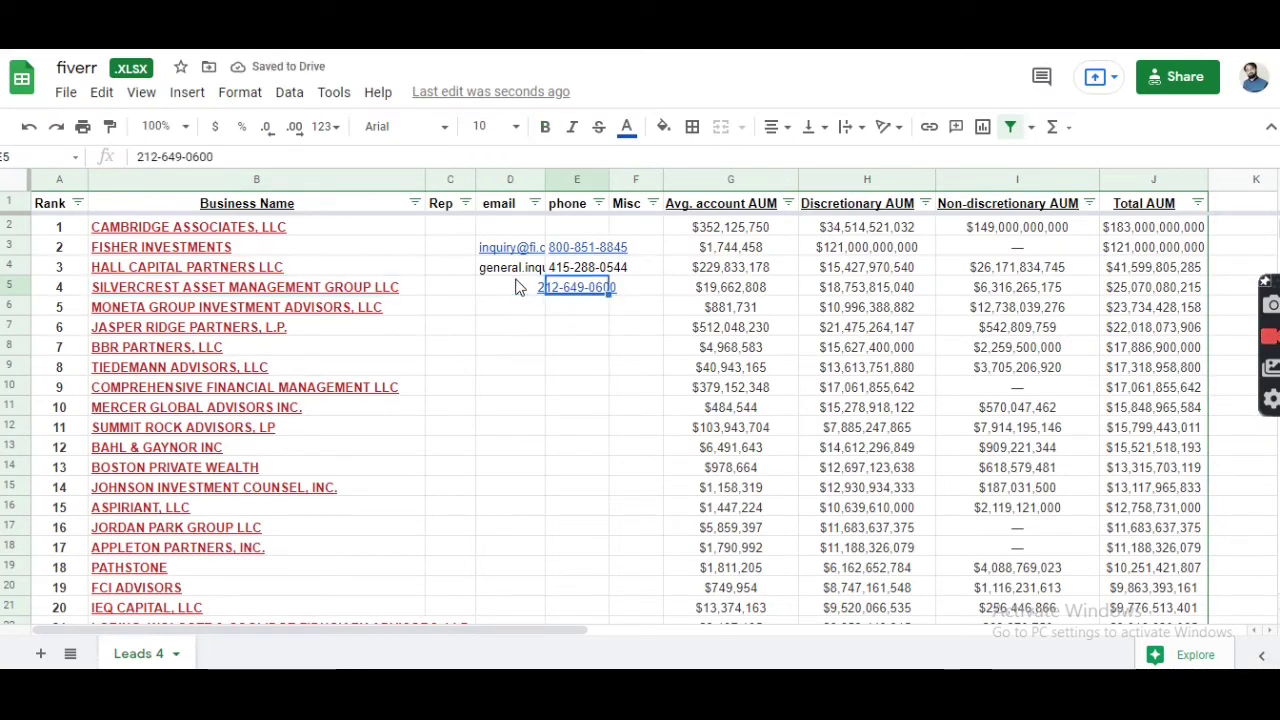
pyautogui.click(784, 133)
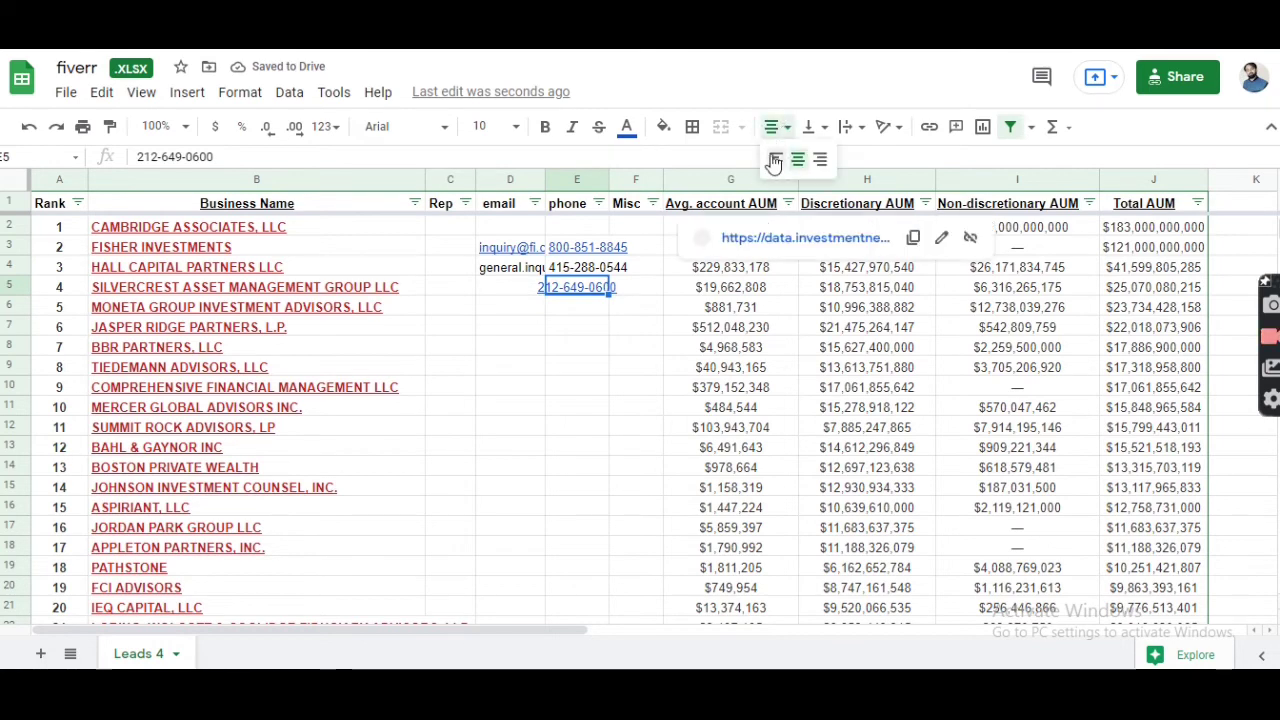
pyautogui.click(772, 160)
pyautogui.click(560, 406)
# Step: Return to the Silvercrest profile, open its silvercrestgroup.com link in a new tab and go to the site's Contact page
pyautogui.hotkey('alt', 'Tab')
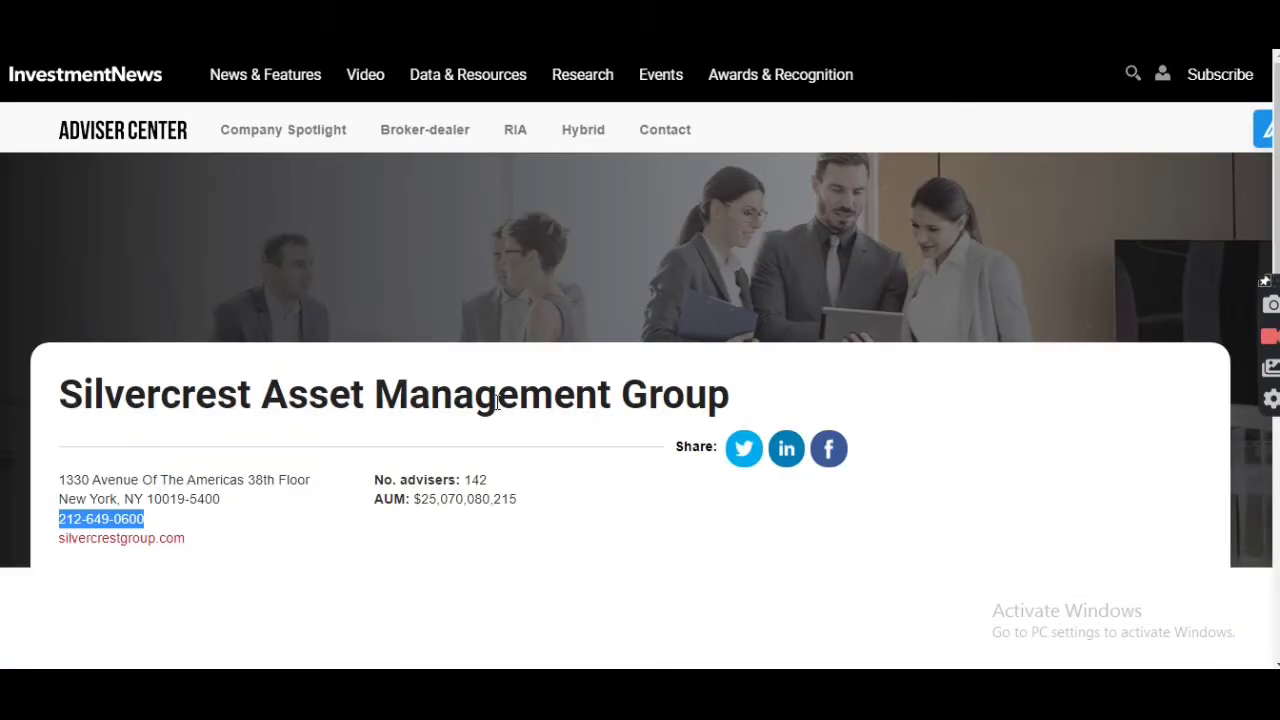
pyautogui.rightClick(157, 543)
pyautogui.click(200, 366)
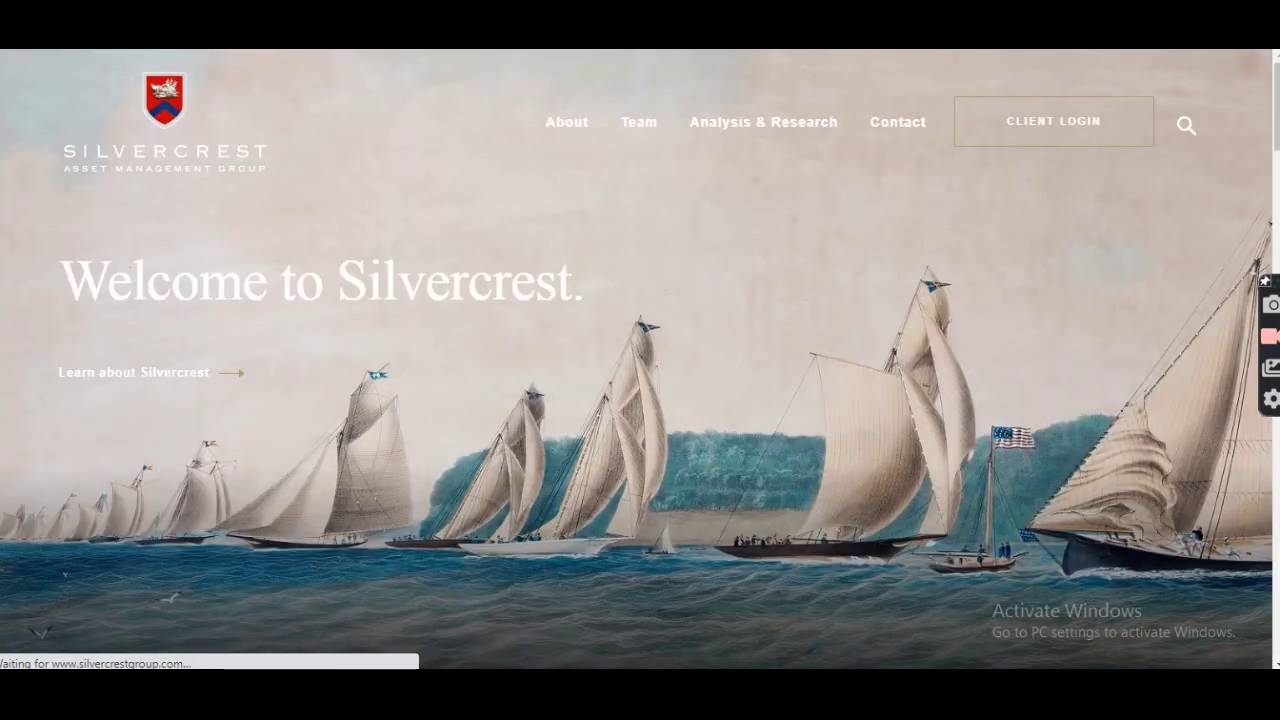
pyautogui.click(909, 125)
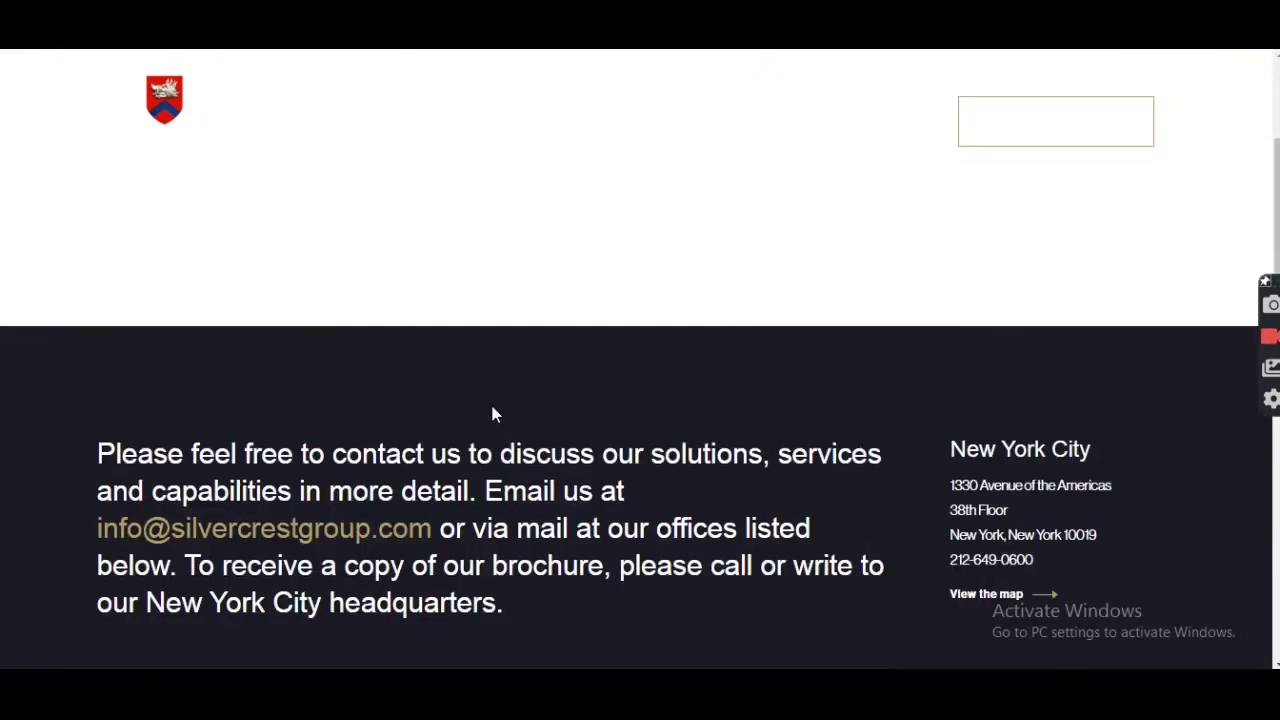
# Step: Copy the email address from the Silvercrest Contact page into the email cell of the Silvercrest Asset Management Group row
pyautogui.scroll(-5, 493, 413)
pyautogui.scroll(1, 491, 414)
pyautogui.scroll(-3, 491, 410)
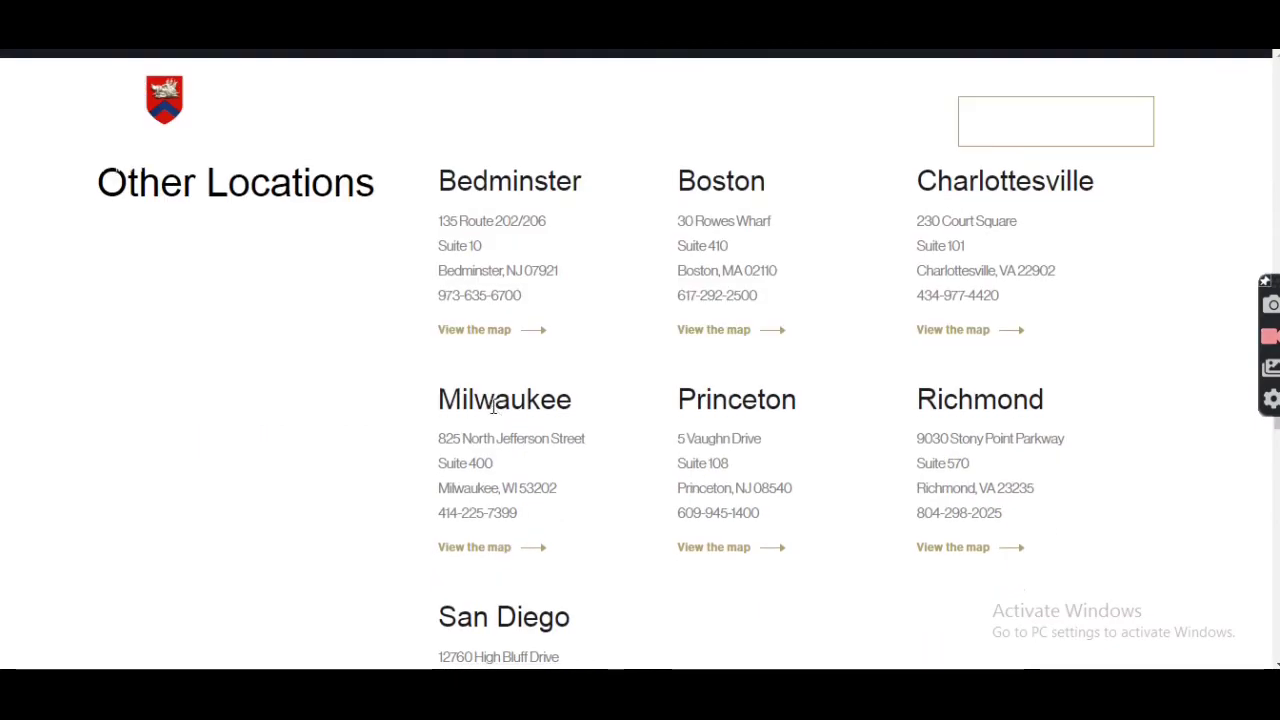
pyautogui.click(493, 406)
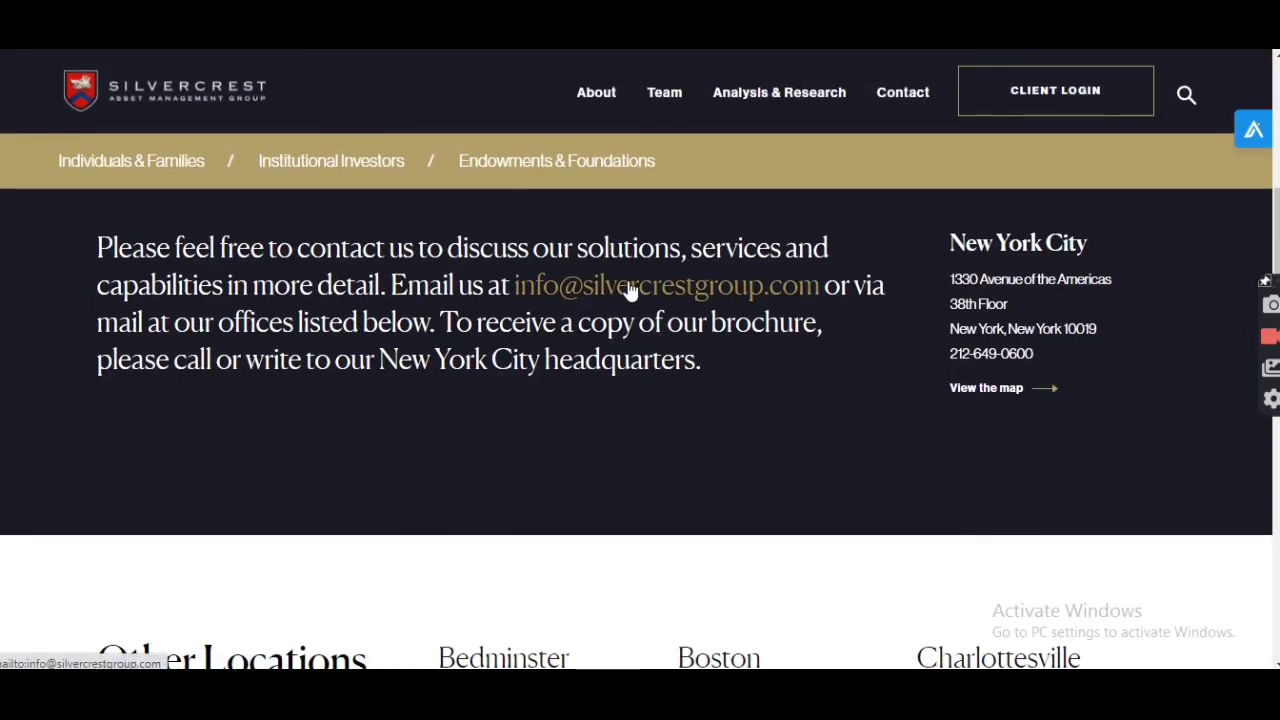
pyautogui.rightClick(670, 290)
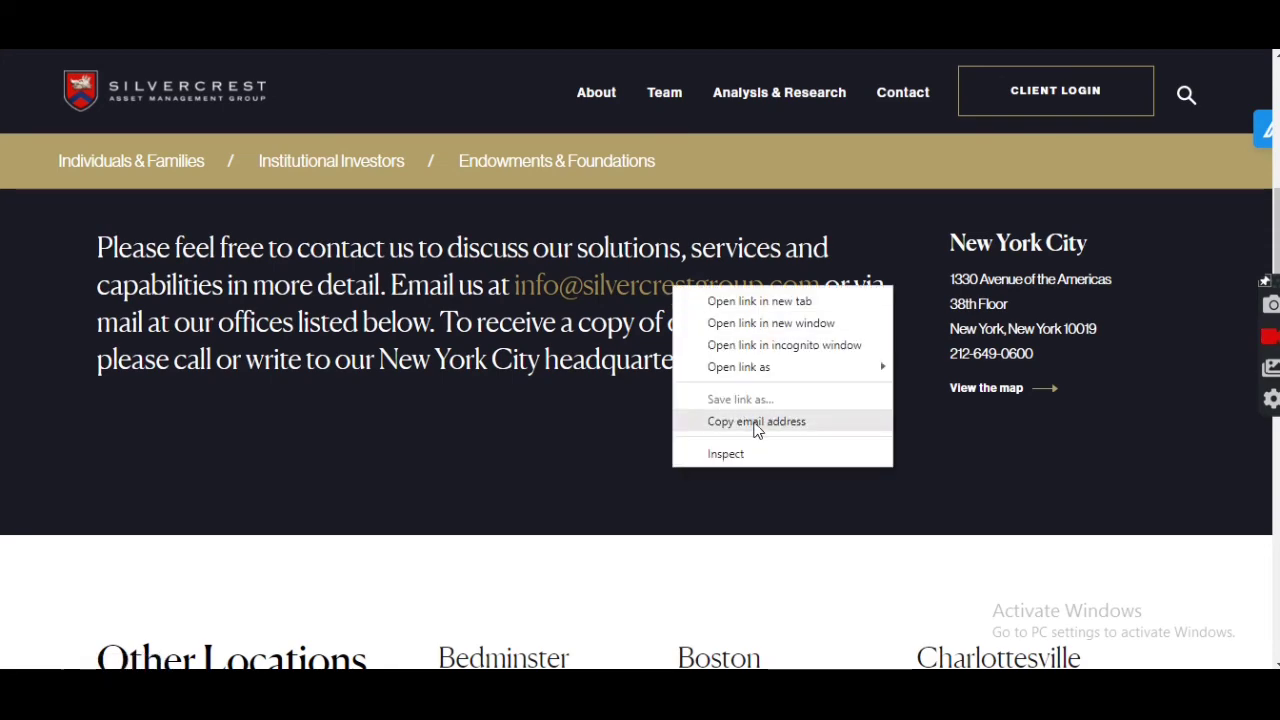
pyautogui.click(757, 420)
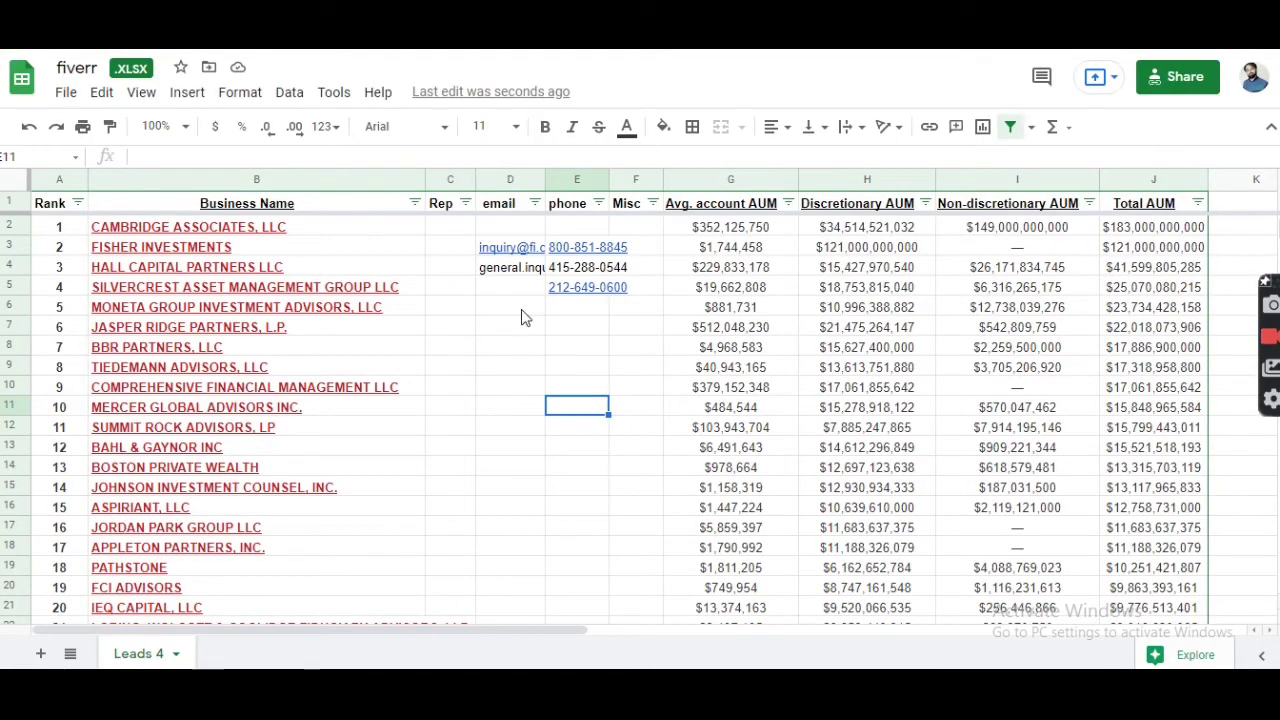
pyautogui.click(513, 285)
pyautogui.hotkey('ctrl', 'v')
pyautogui.click(594, 428)
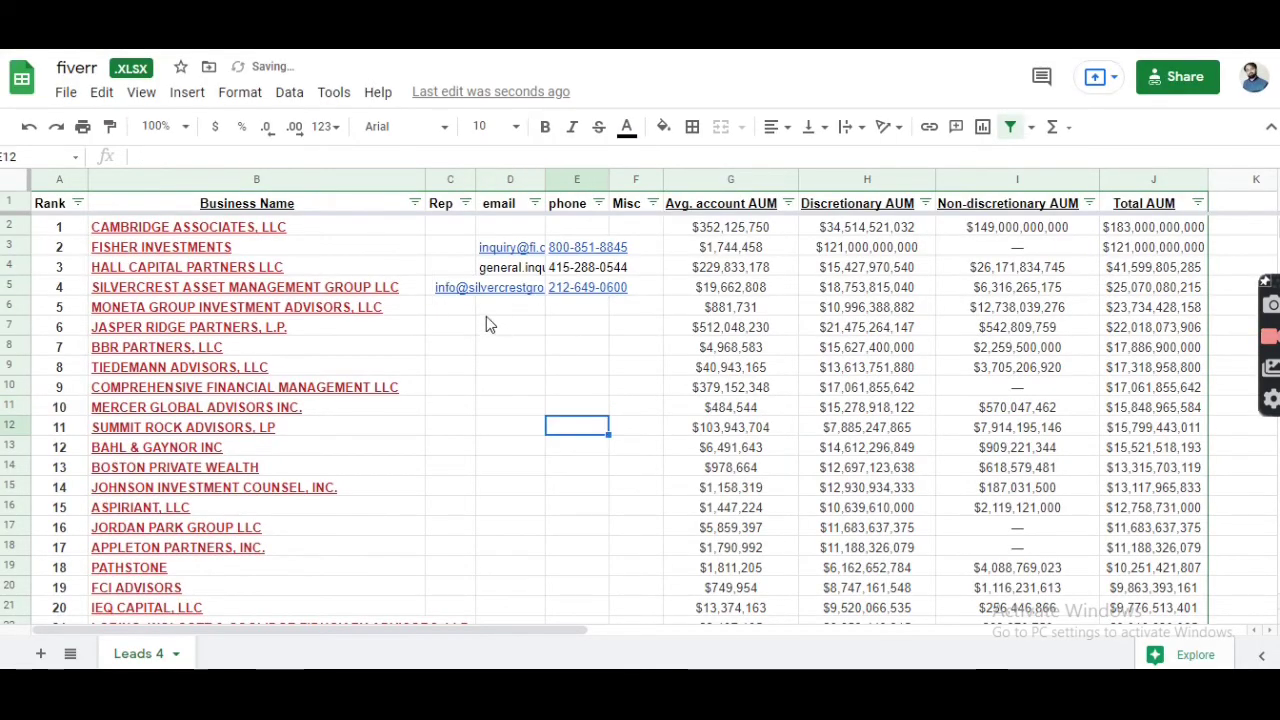
# Step: Left-align the email address in the Silvercrest Asset Management Group row
pyautogui.click(432, 290)
pyautogui.press('Right')
pyautogui.press('Right')
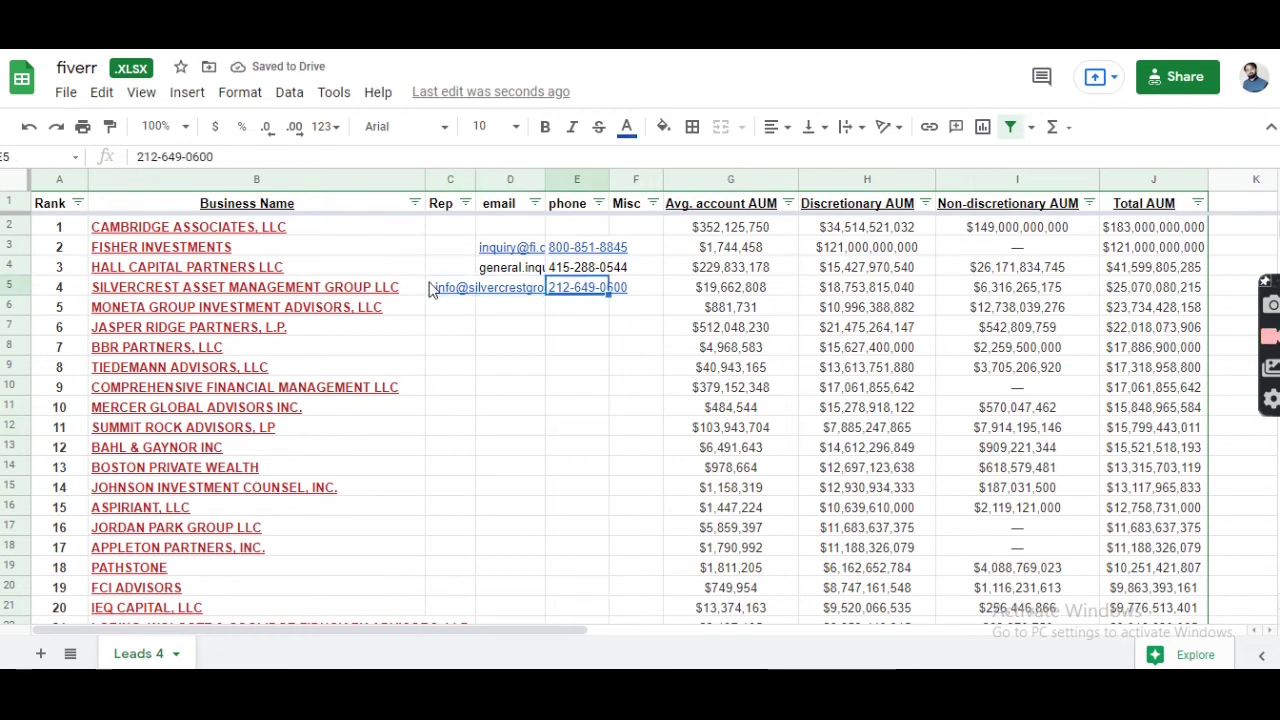
pyautogui.press('Left')
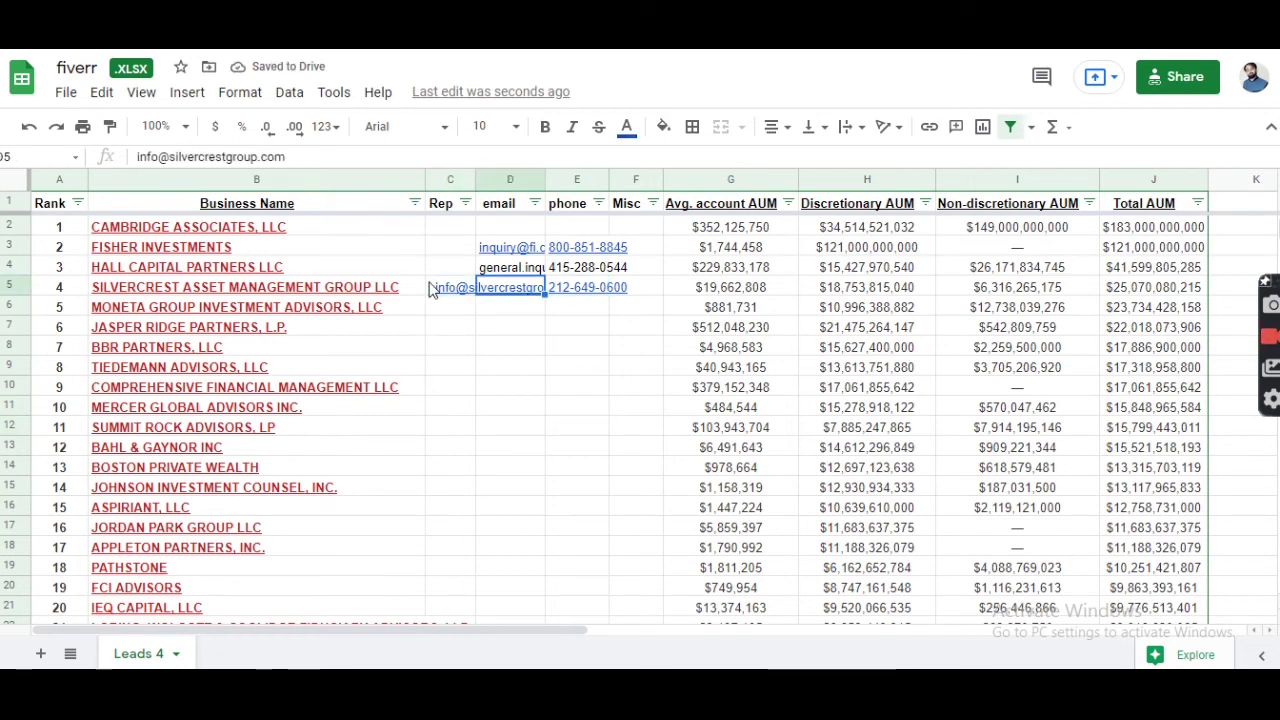
pyautogui.click(771, 128)
pyautogui.click(774, 160)
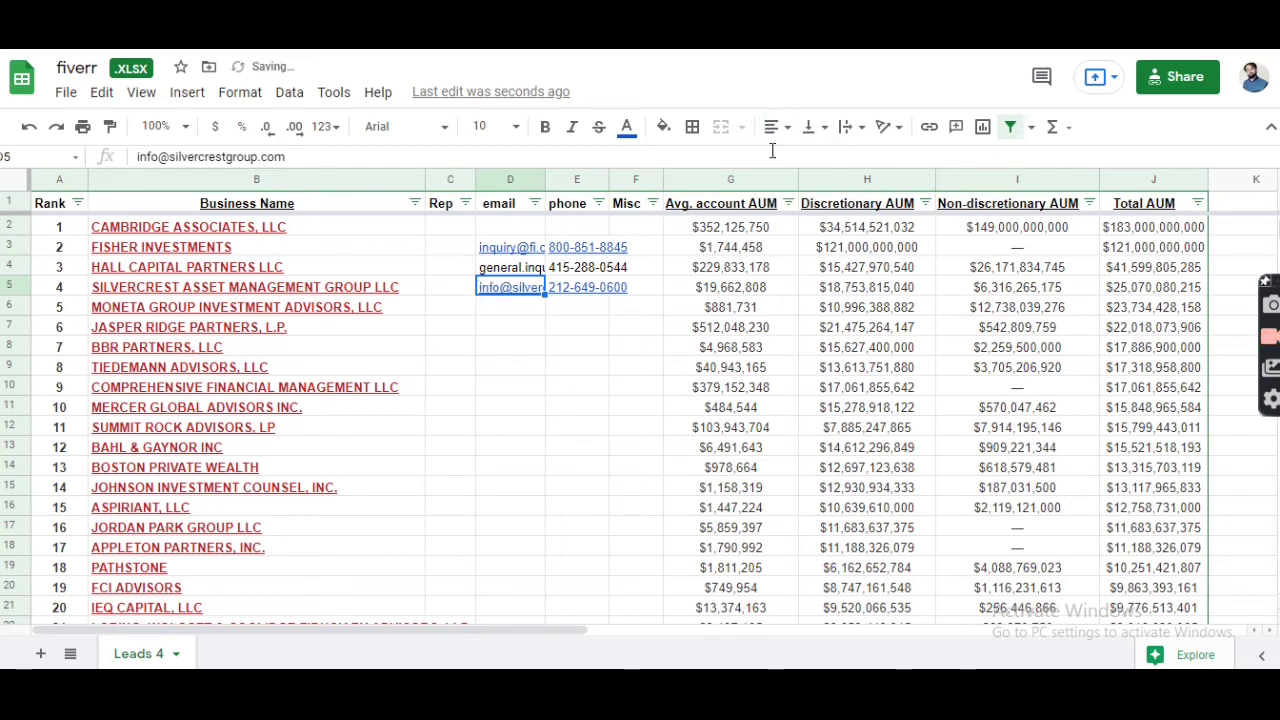
pyautogui.click(552, 378)
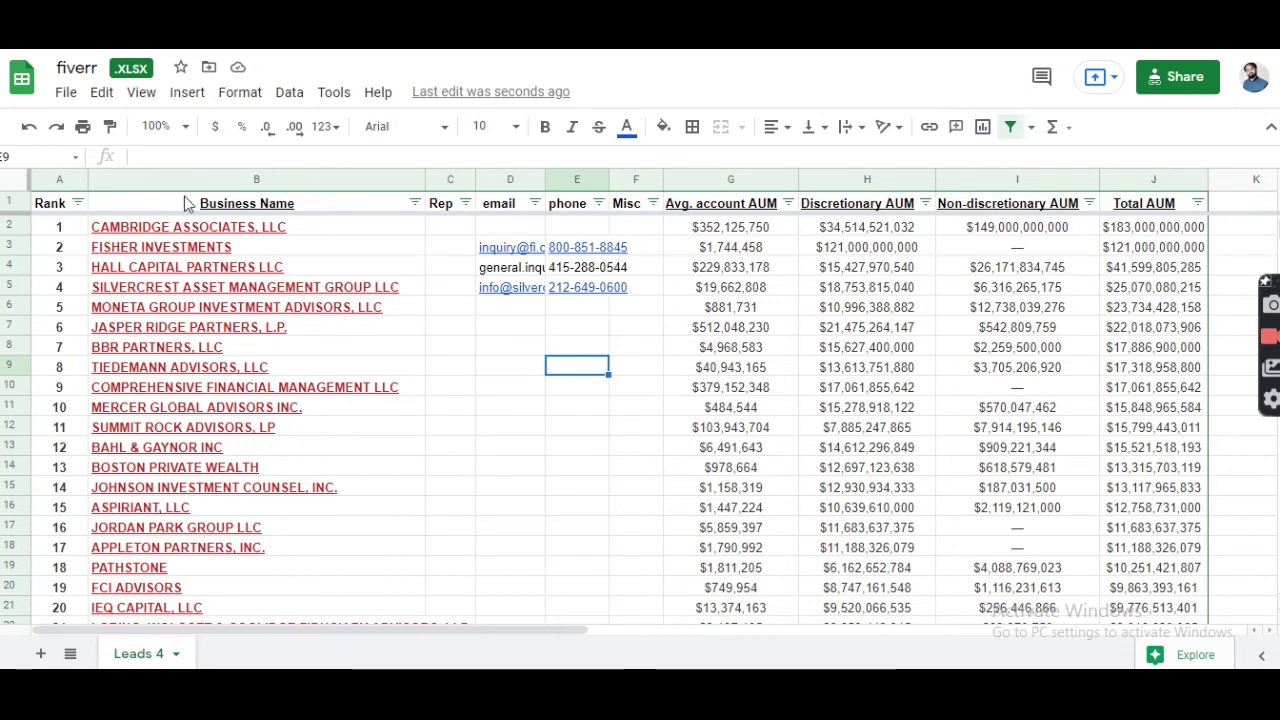
pyautogui.moveTo(313, 465)
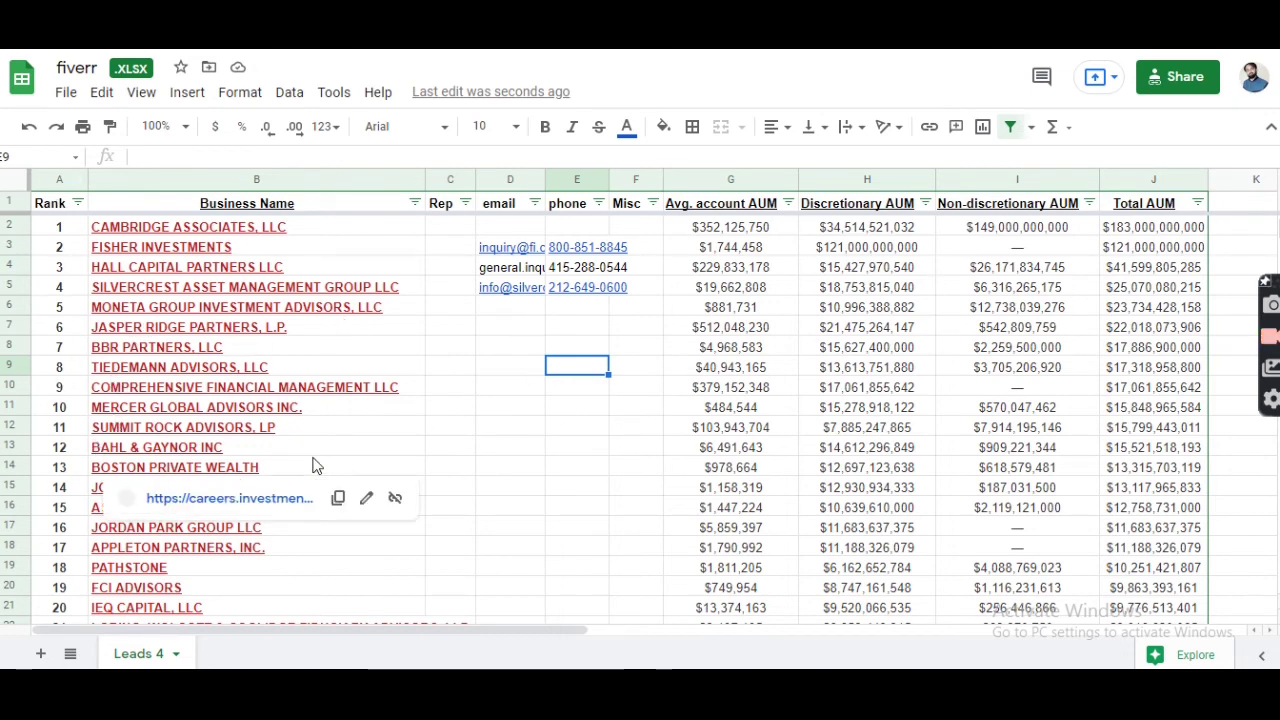